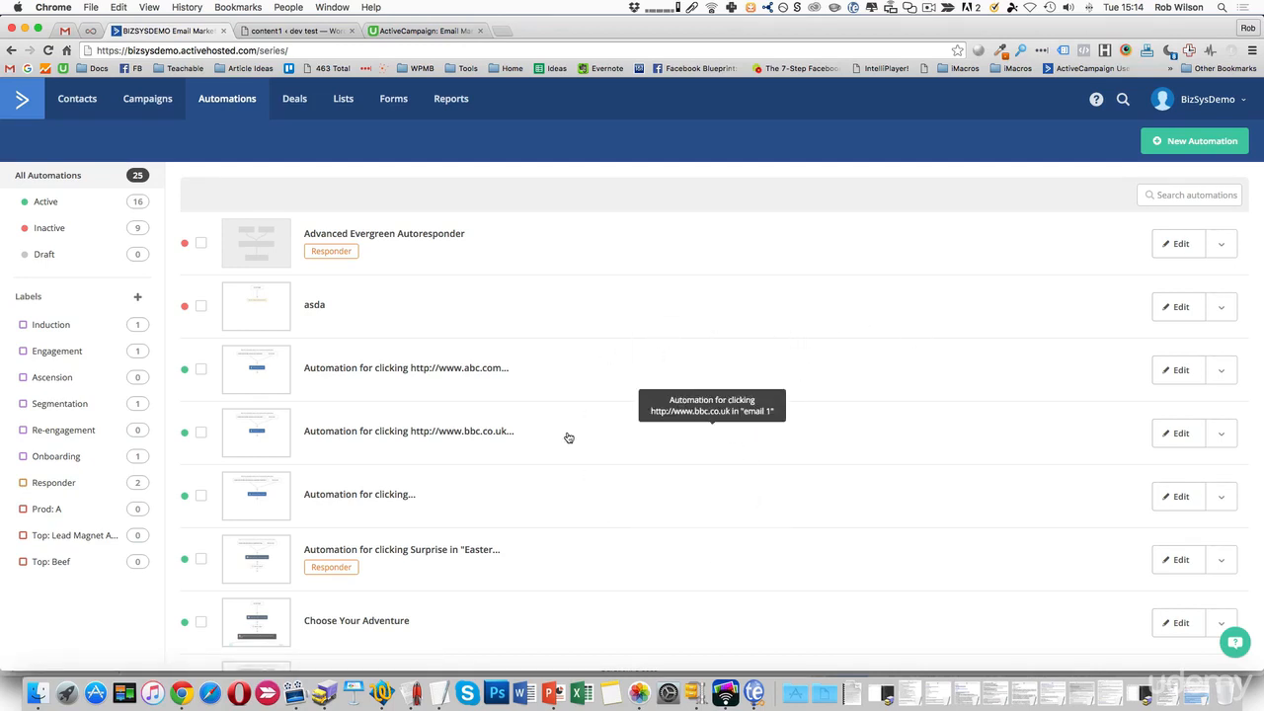
# Create a new blank automation using Start from Scratch, producing draft Automation 25.
pyautogui.scroll(-5, 567, 436)
pyautogui.scroll(5, 567, 437)
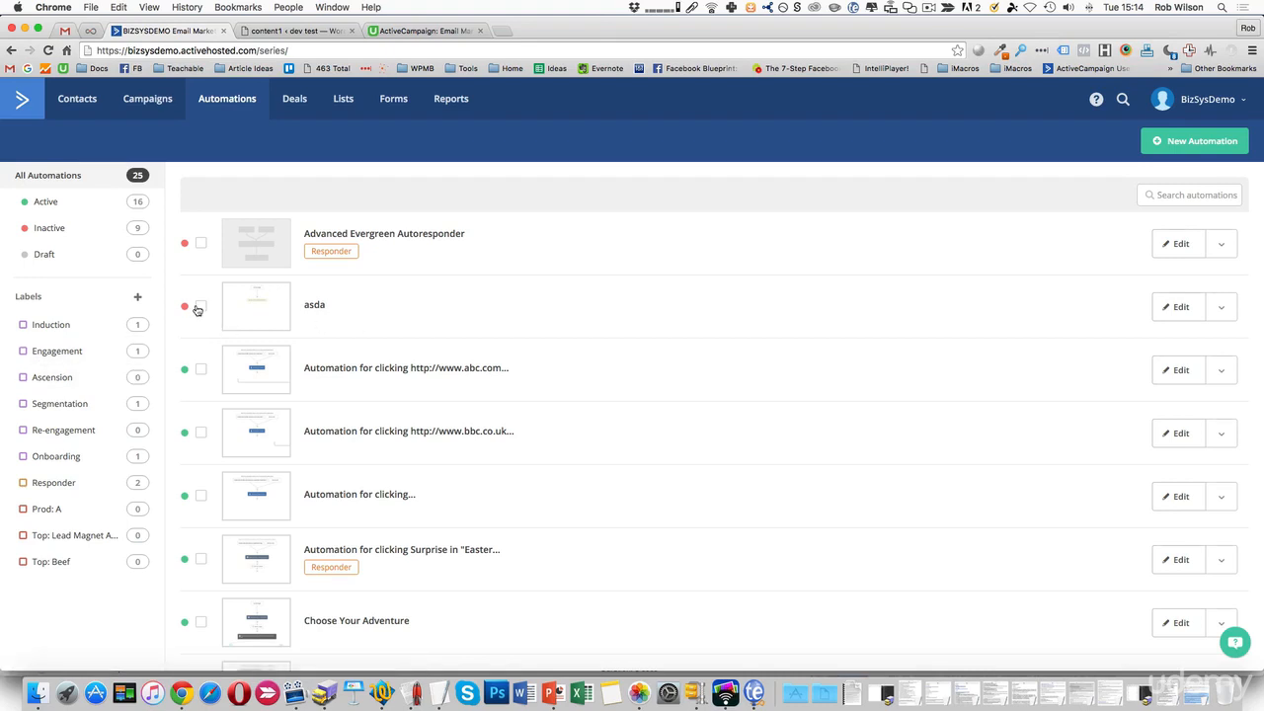
pyautogui.moveTo(196, 309)
pyautogui.mouseDown()
pyautogui.moveTo(79, 325)
pyautogui.moveTo(184, 308)
pyautogui.mouseUp()
pyautogui.click(1181, 143)
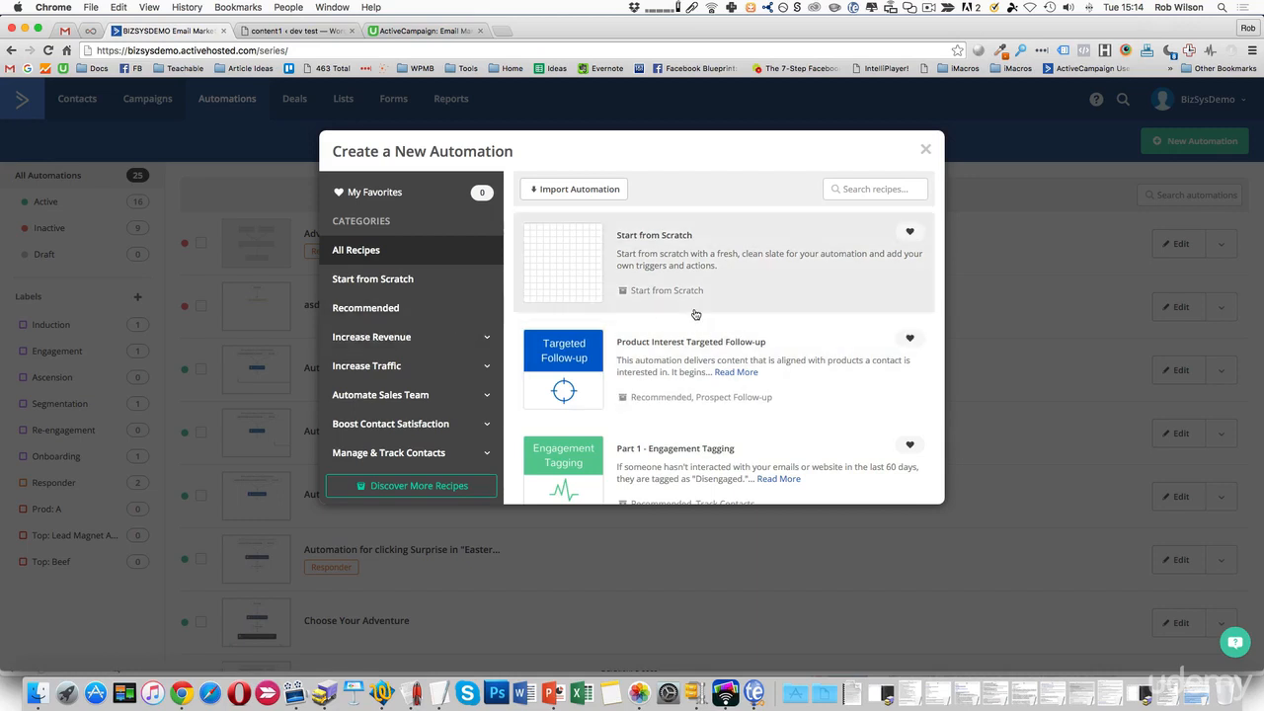
pyautogui.scroll(-4, 671, 312)
pyautogui.scroll(-6, 695, 313)
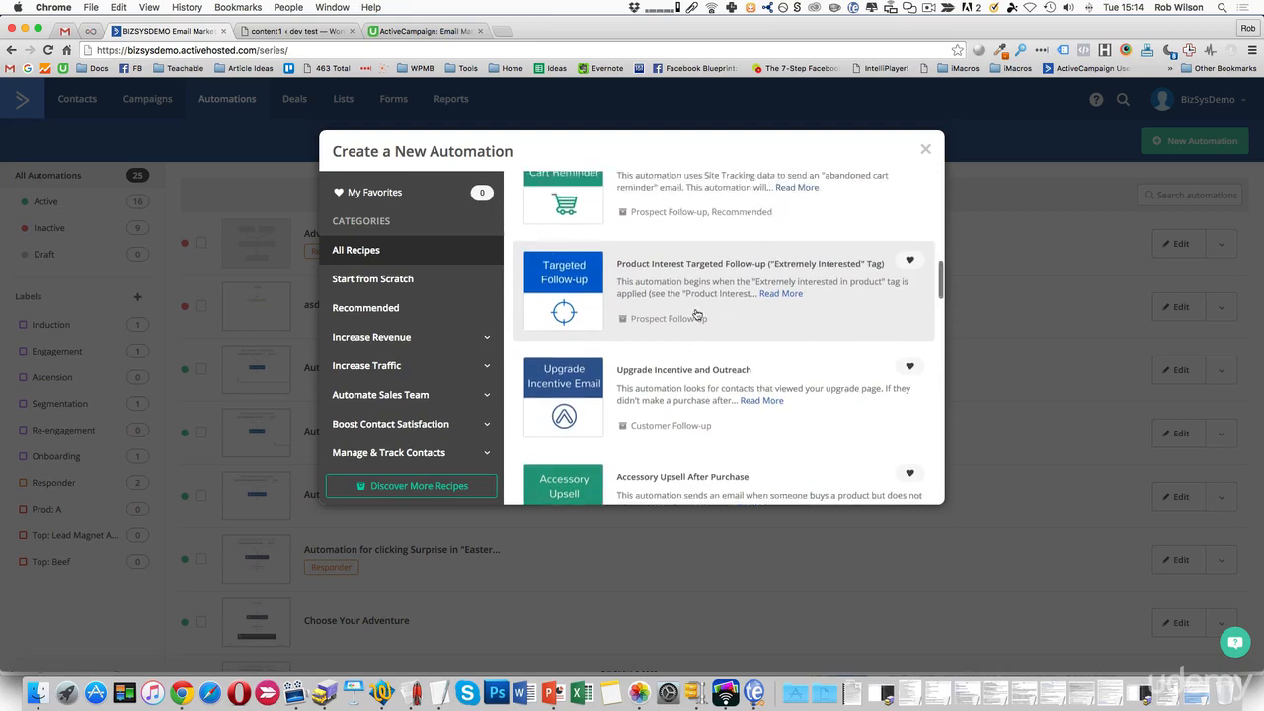
pyautogui.scroll(10, 695, 314)
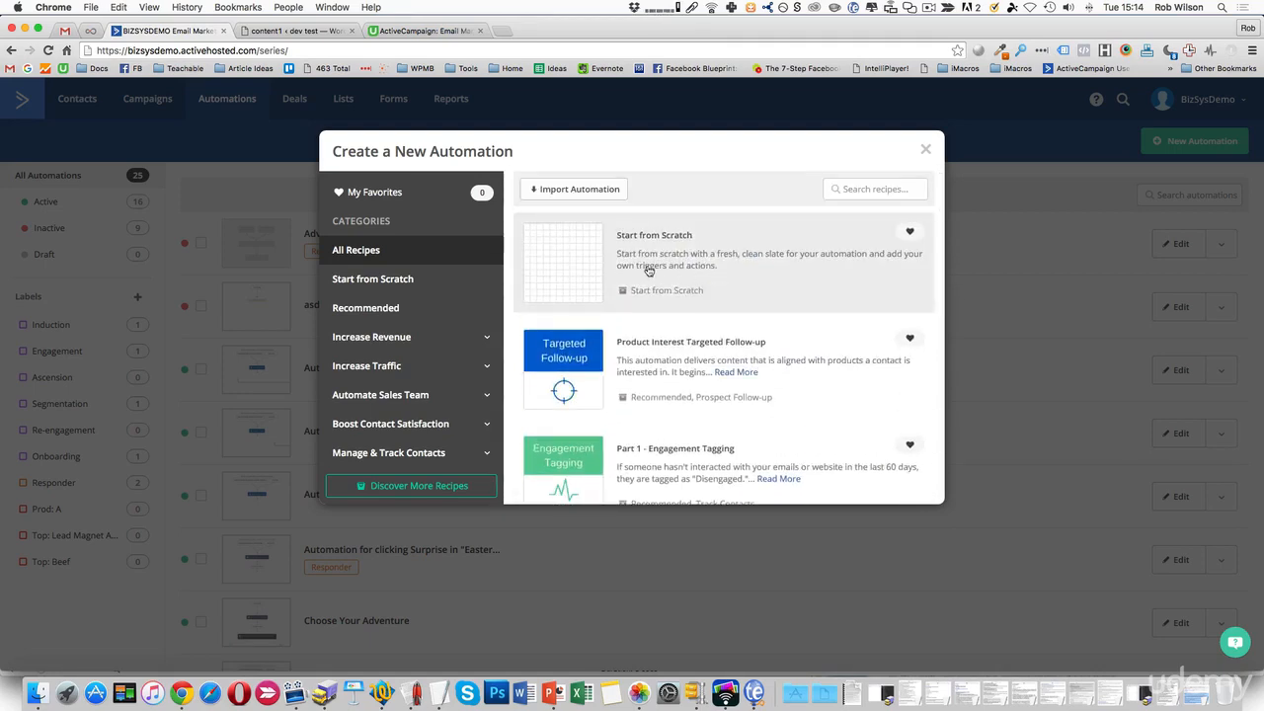
pyautogui.scroll(-1, 574, 261)
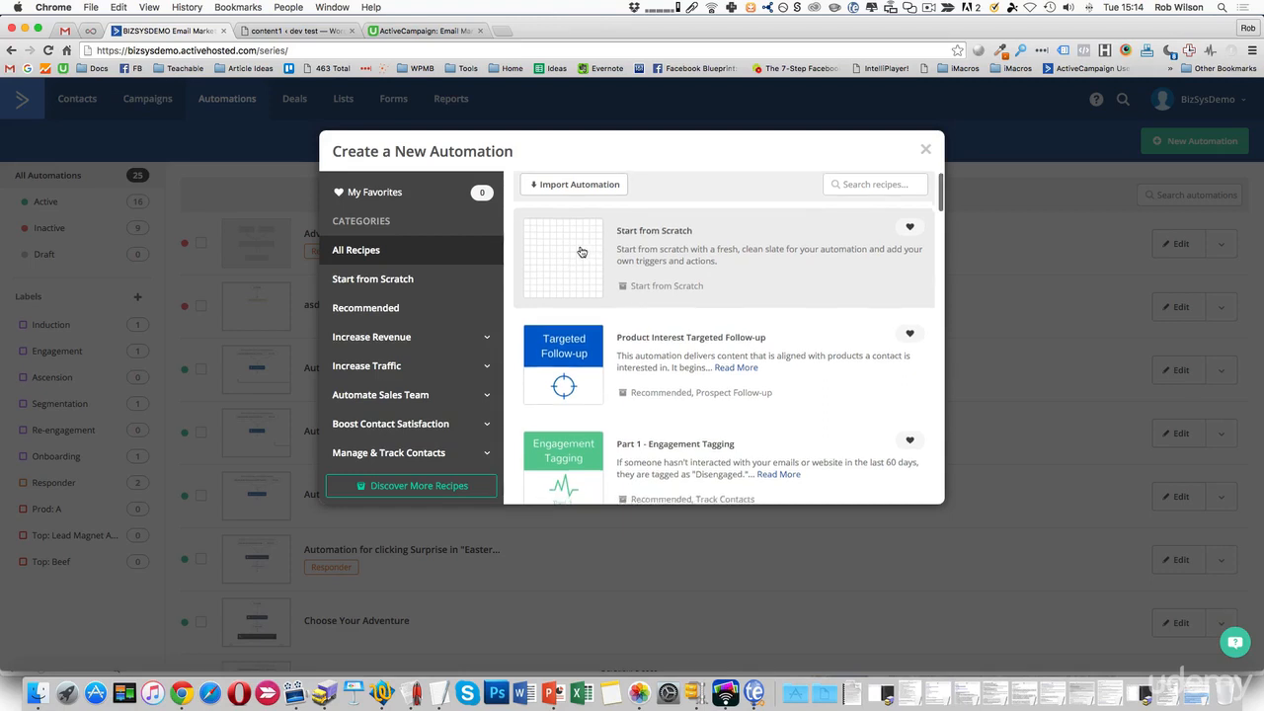
pyautogui.click(571, 254)
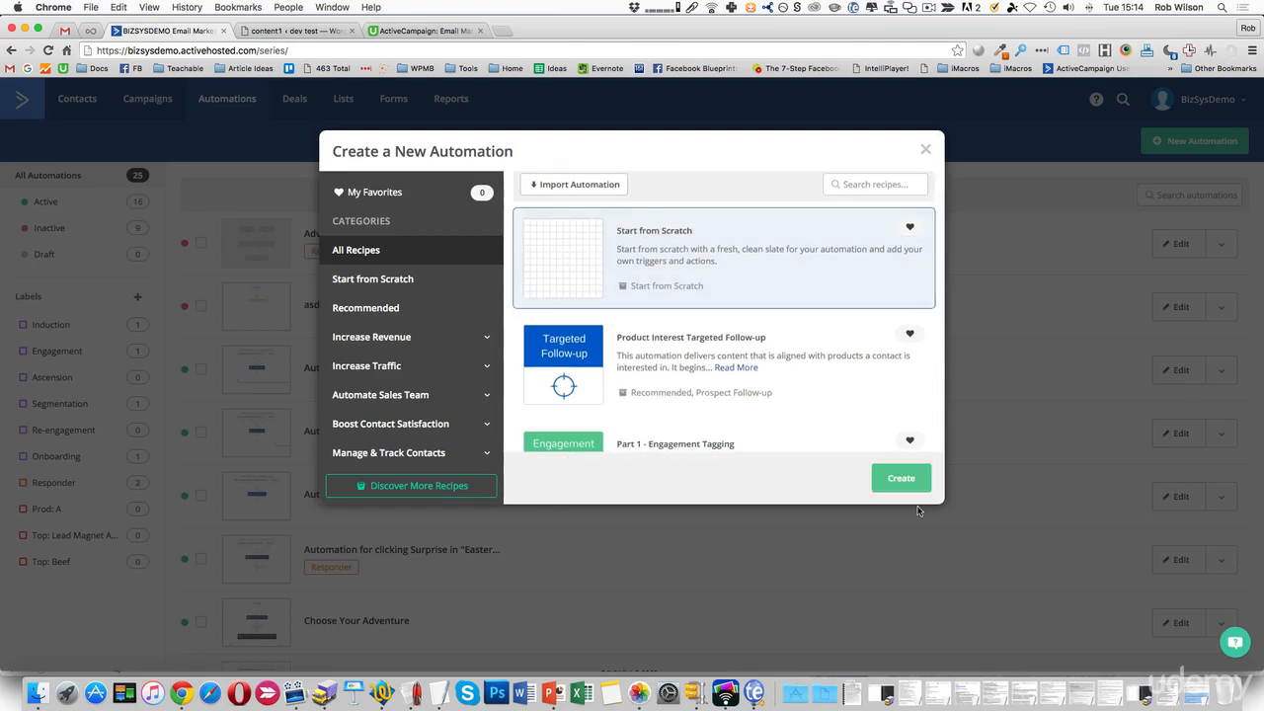
pyautogui.click(886, 480)
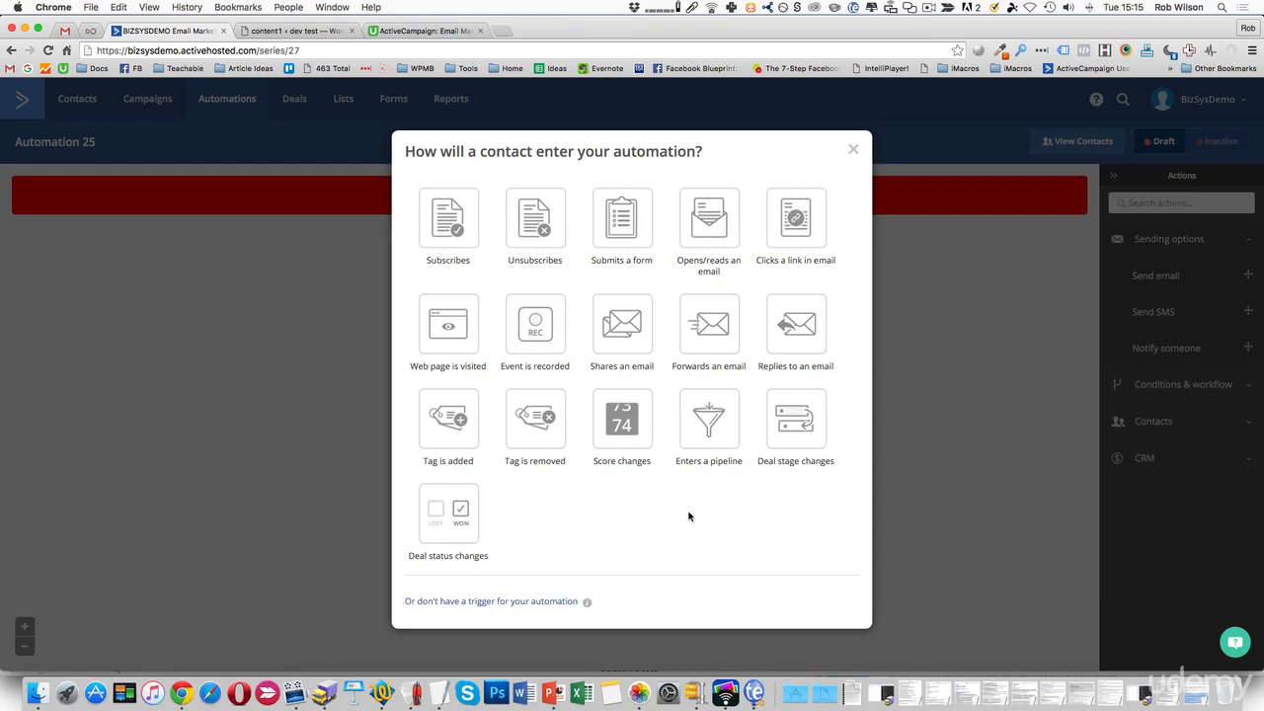
# Add a start trigger on Deliver Lead Magnet A v2 form submissions, running Multiple Times, segmenting off.
pyautogui.click(624, 226)
pyautogui.click(472, 201)
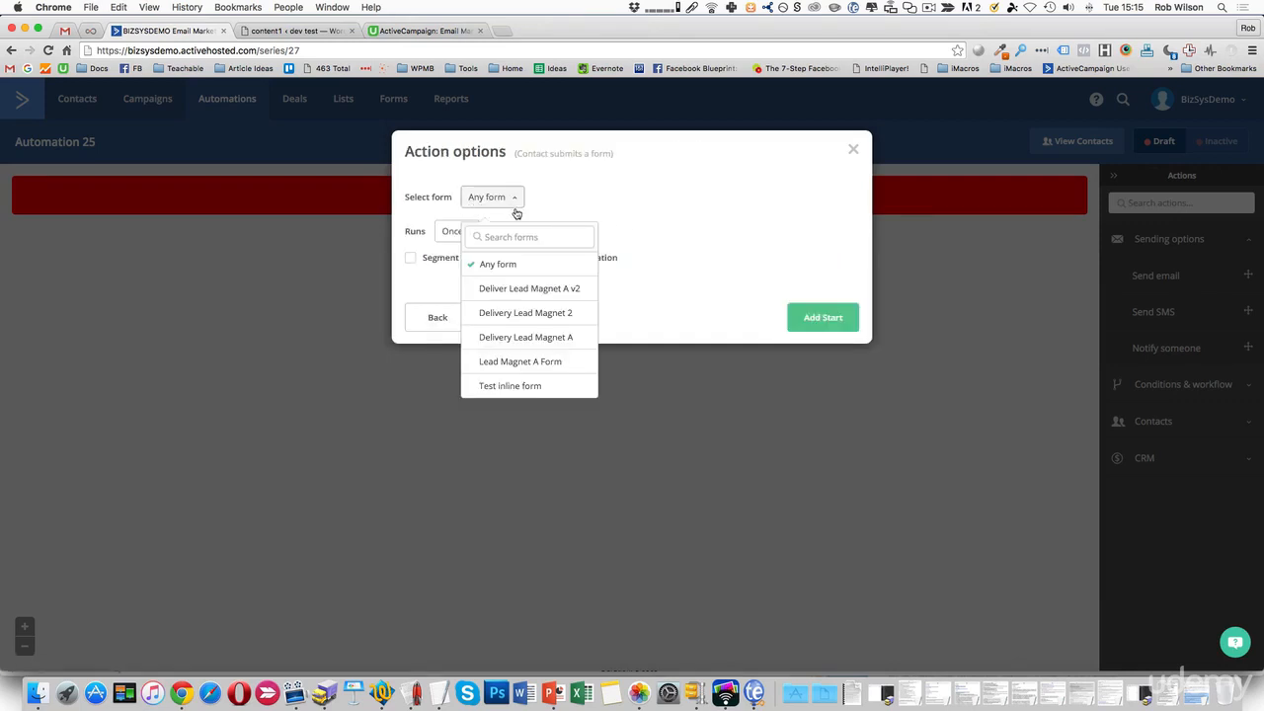
pyautogui.click(556, 290)
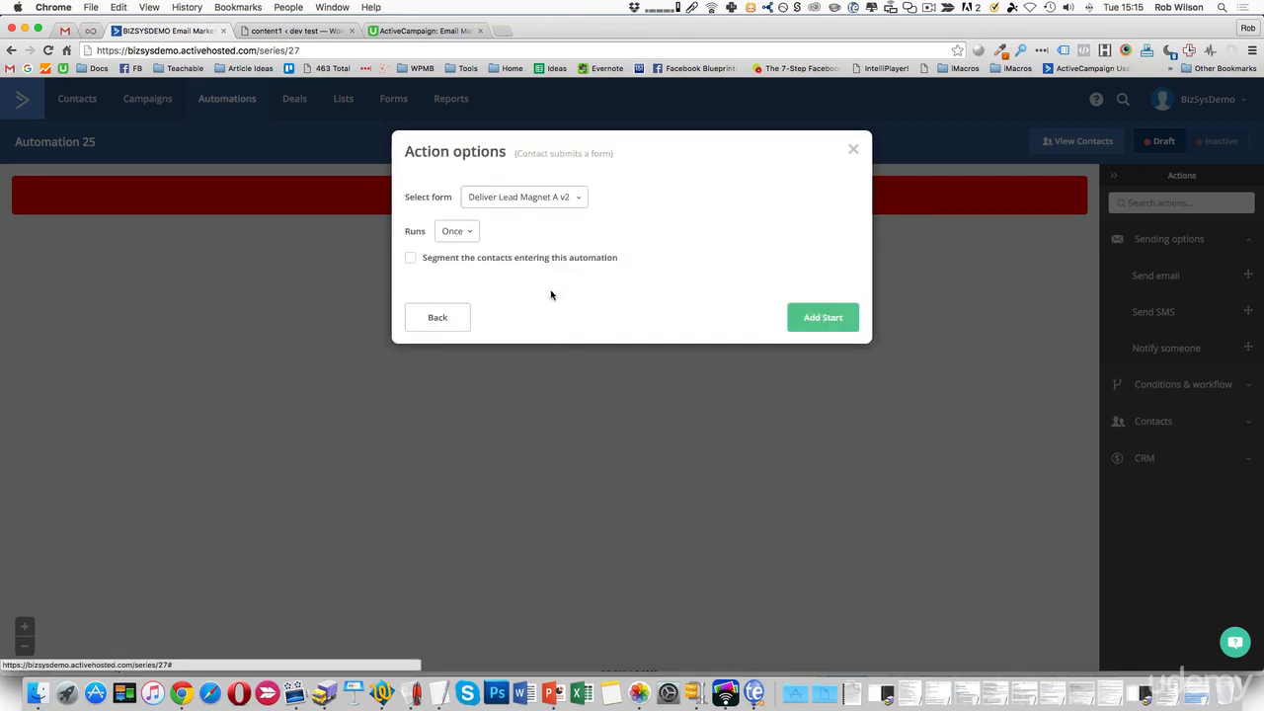
pyautogui.click(468, 239)
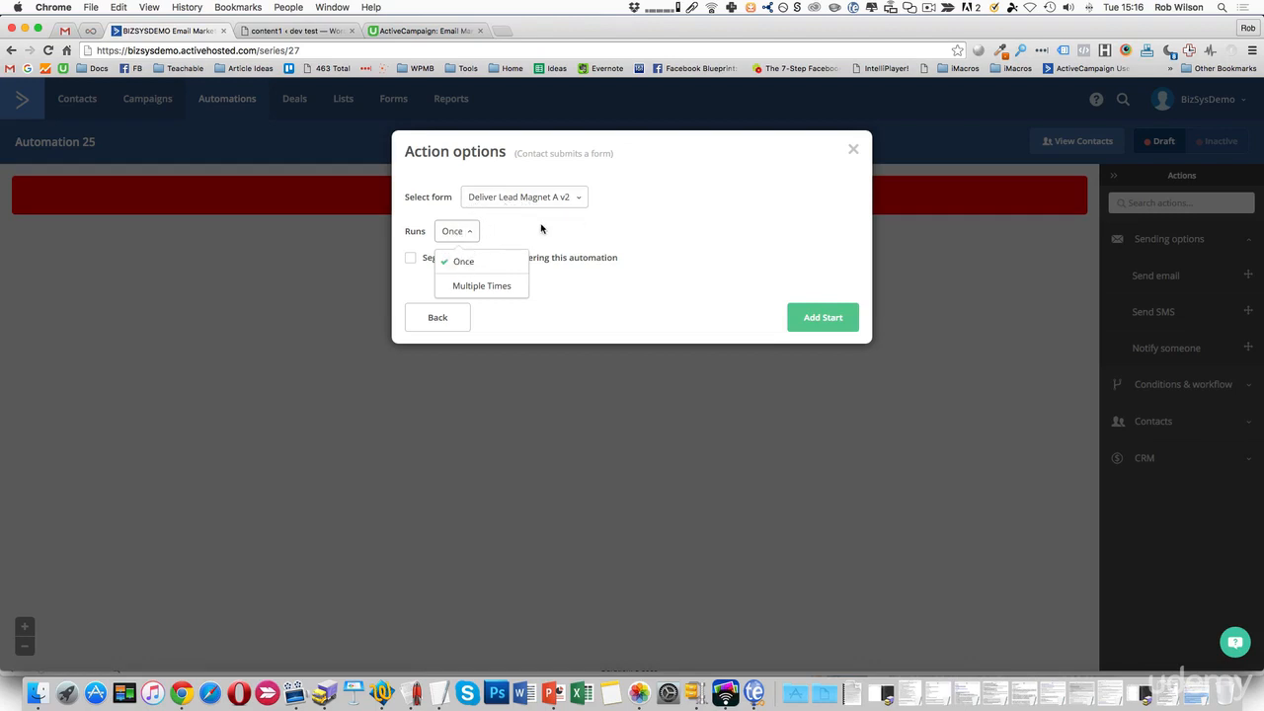
pyautogui.click(613, 284)
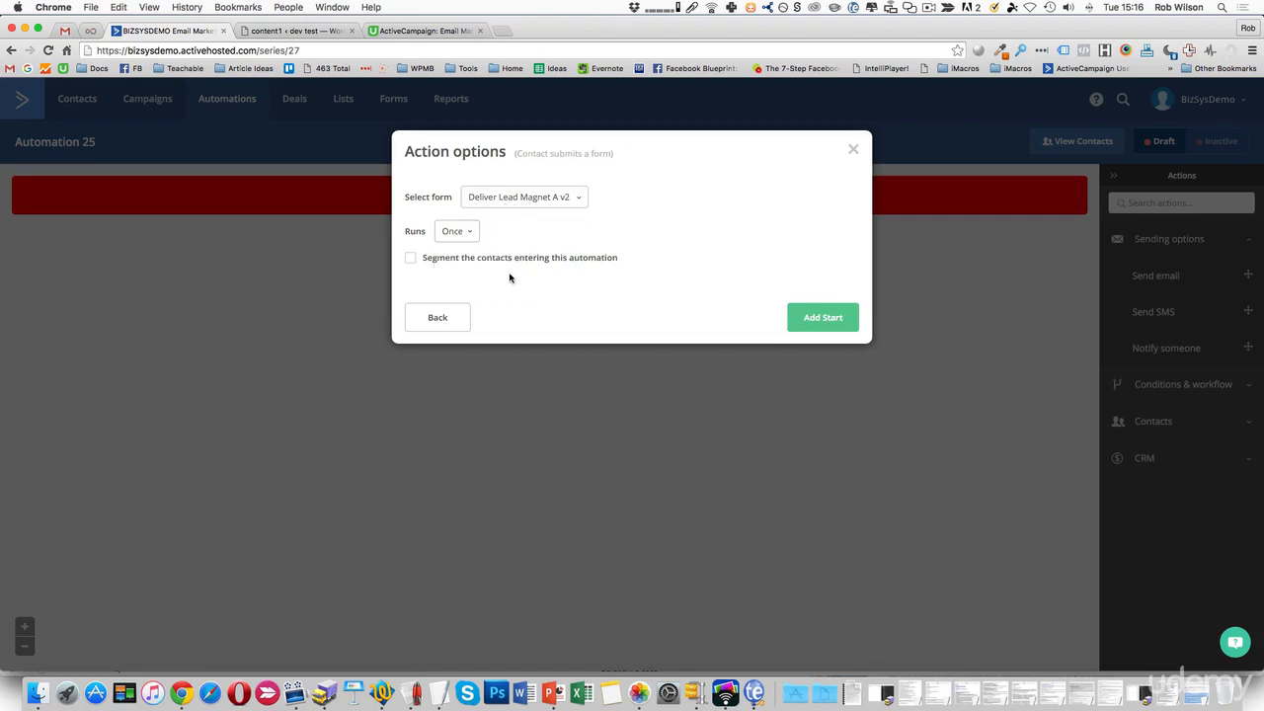
pyautogui.click(411, 259)
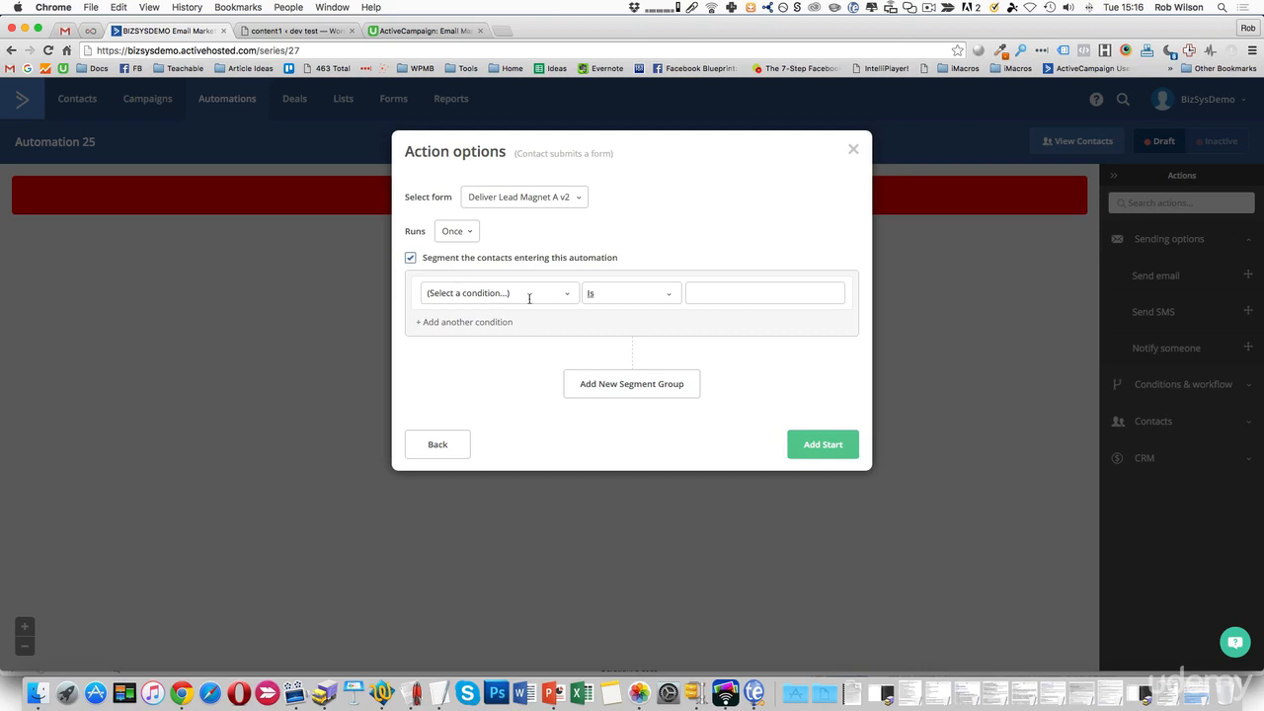
pyautogui.click(410, 259)
pyautogui.click(464, 233)
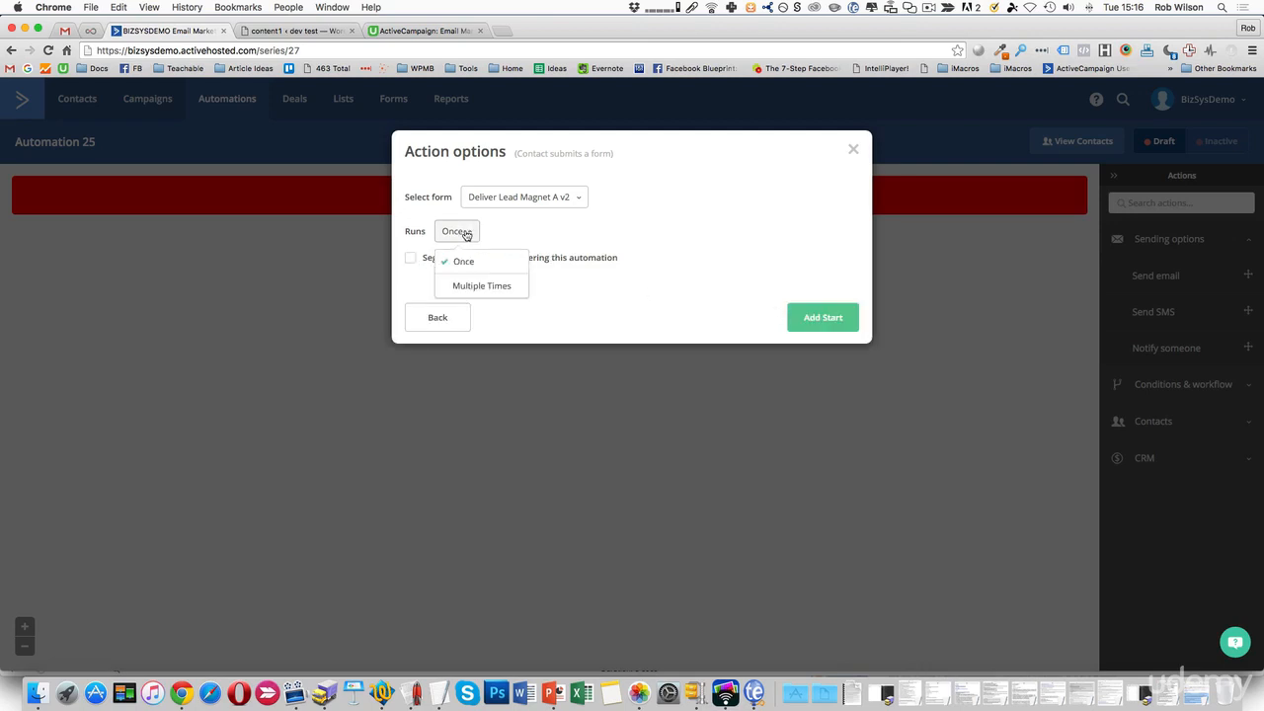
pyautogui.click(455, 285)
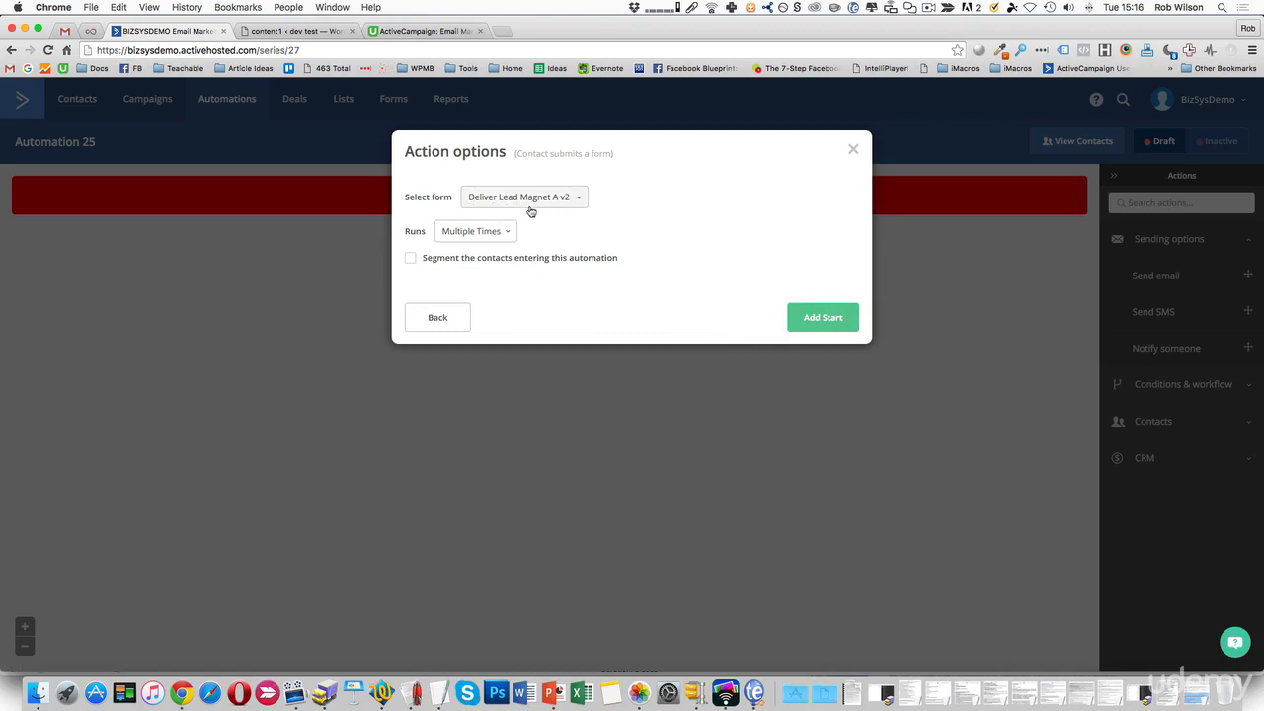
pyautogui.click(816, 320)
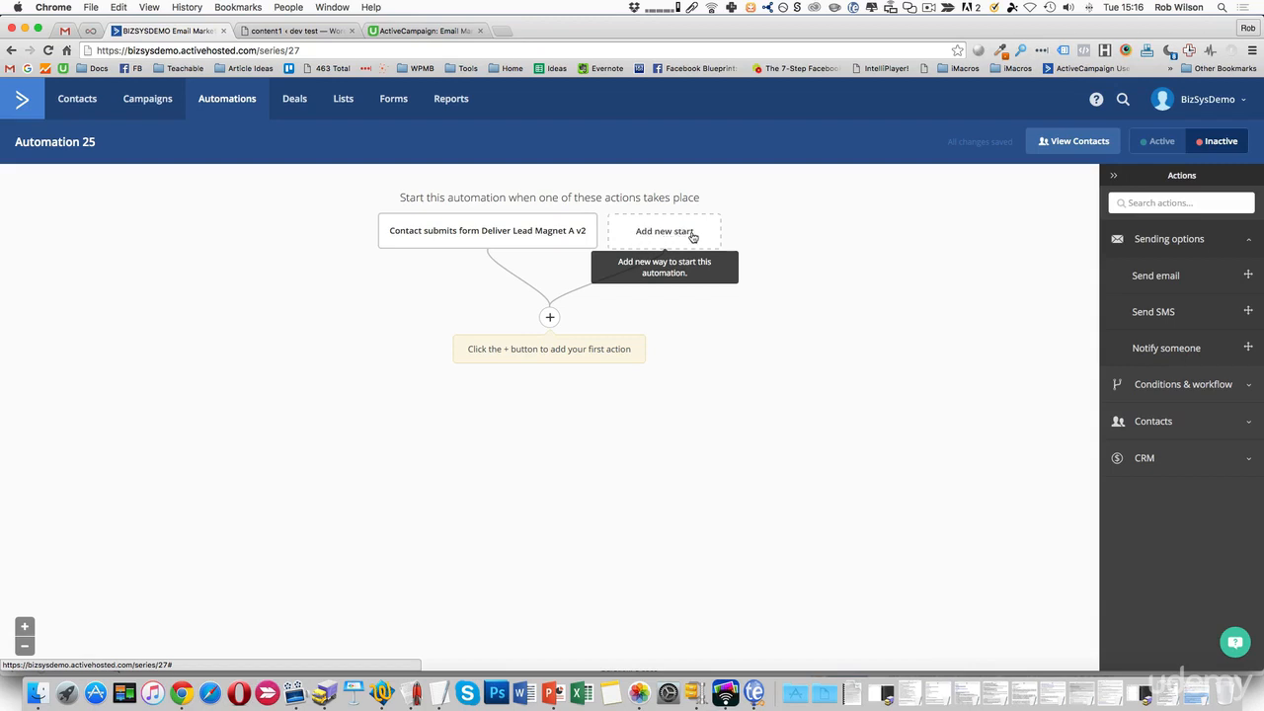
# Add a Notify someone action to the recipient's e-mail address, subject 'test', message 'message'.
pyautogui.click(550, 319)
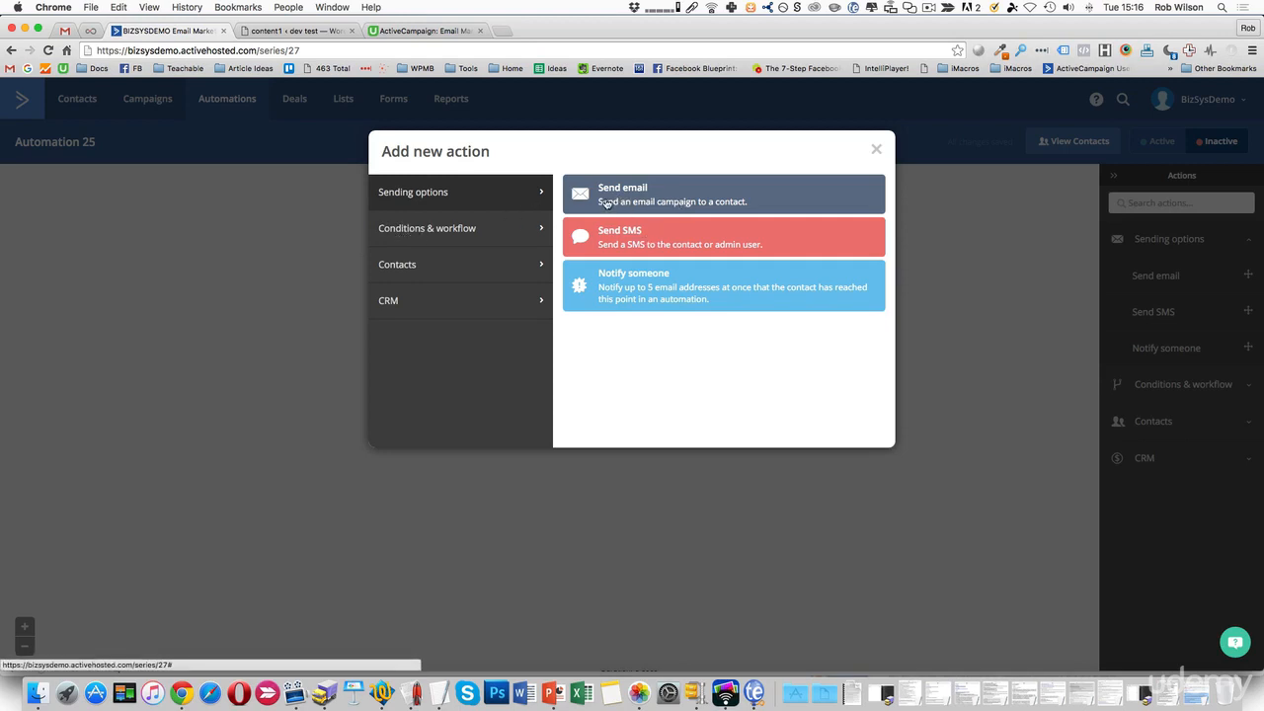
pyautogui.click(644, 296)
pyautogui.click(509, 257)
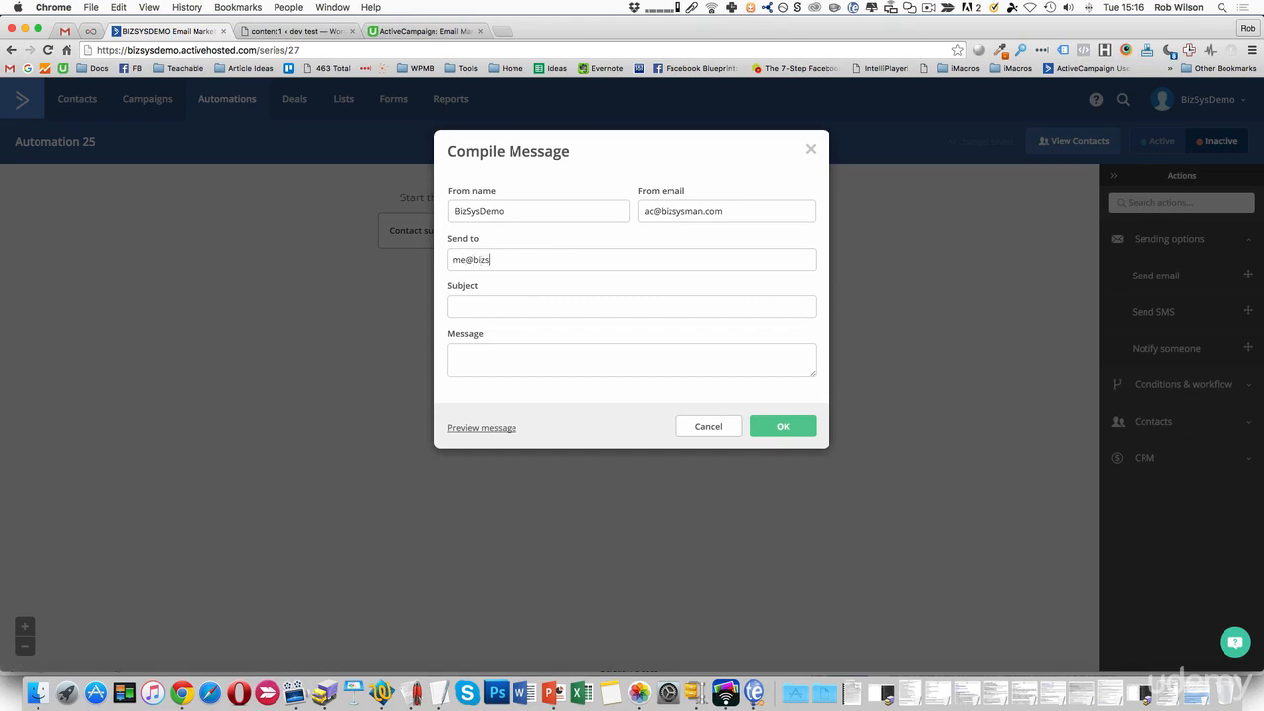
pyautogui.press('Return')
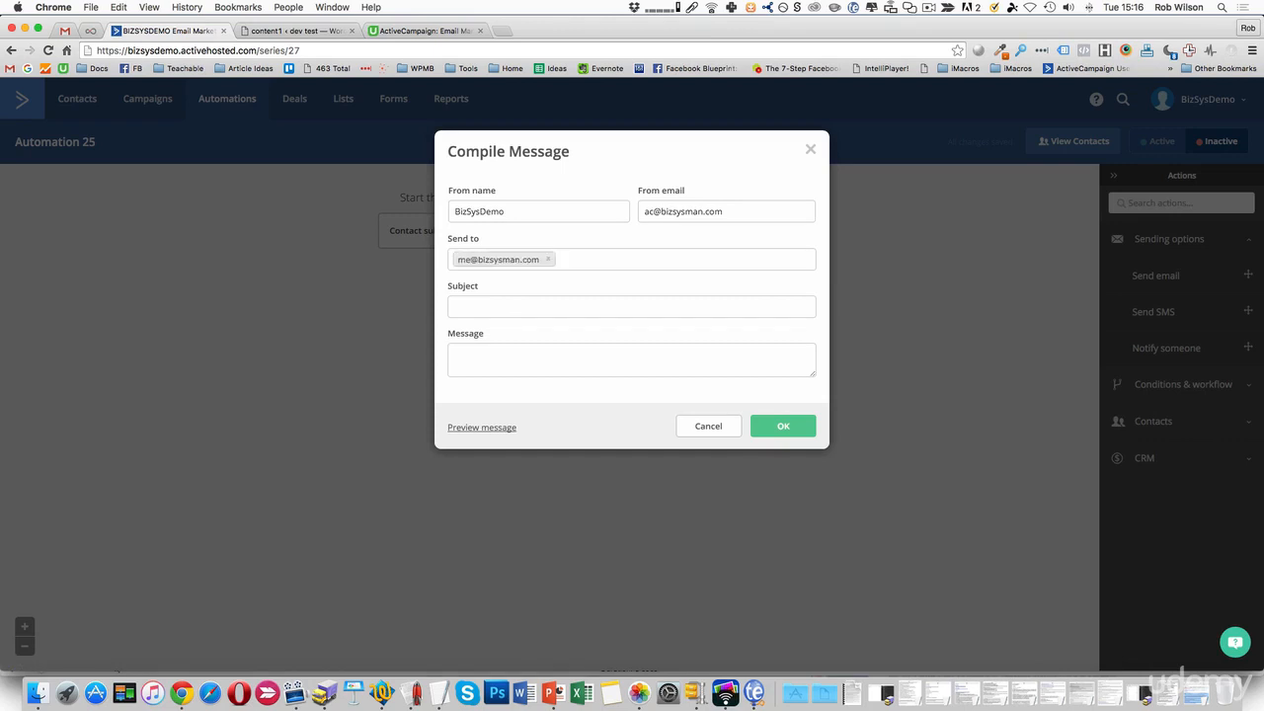
pyautogui.click(454, 306)
pyautogui.click(453, 354)
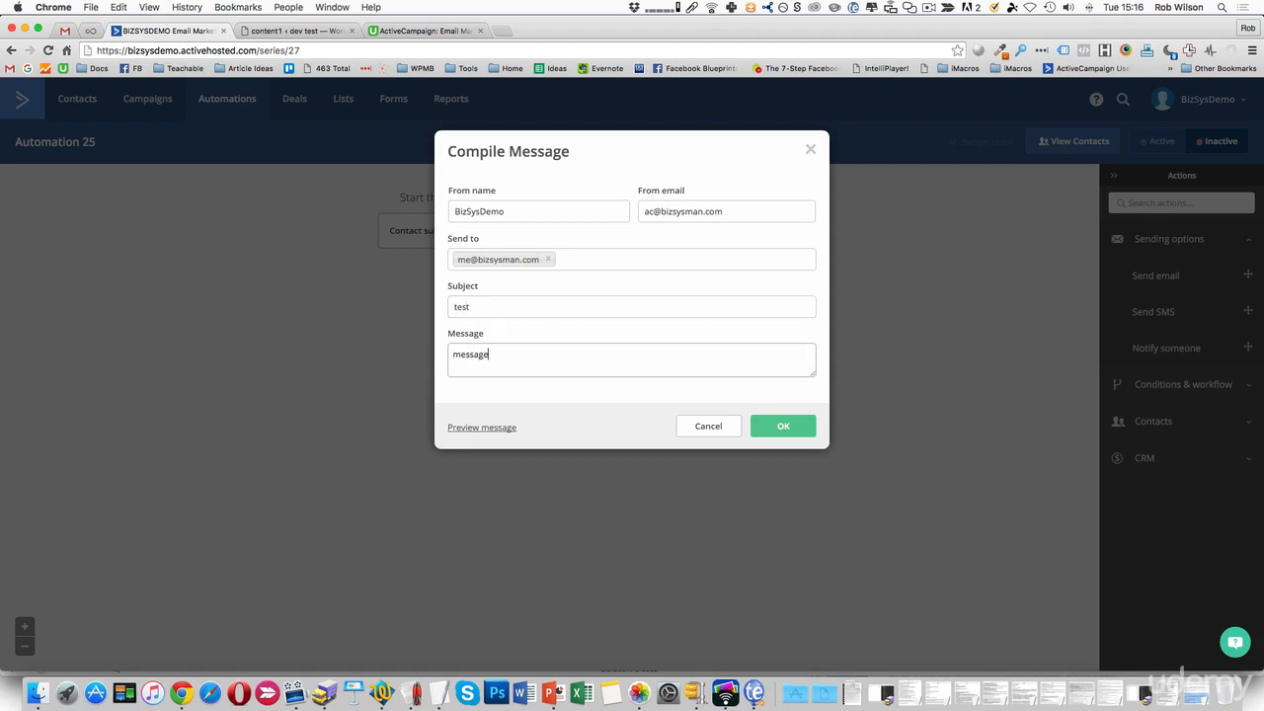
pyautogui.click(783, 426)
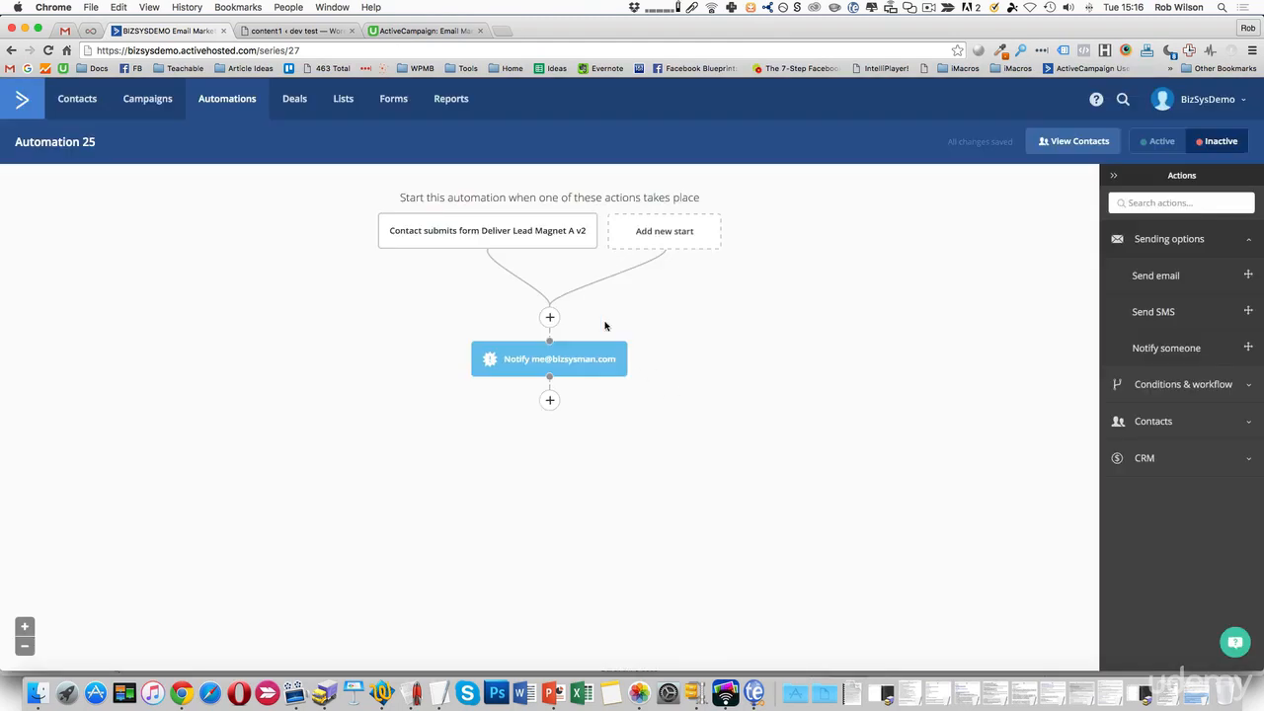
# Add a Send email step with a new draft email named 'Intro' below the notification.
pyautogui.click(550, 399)
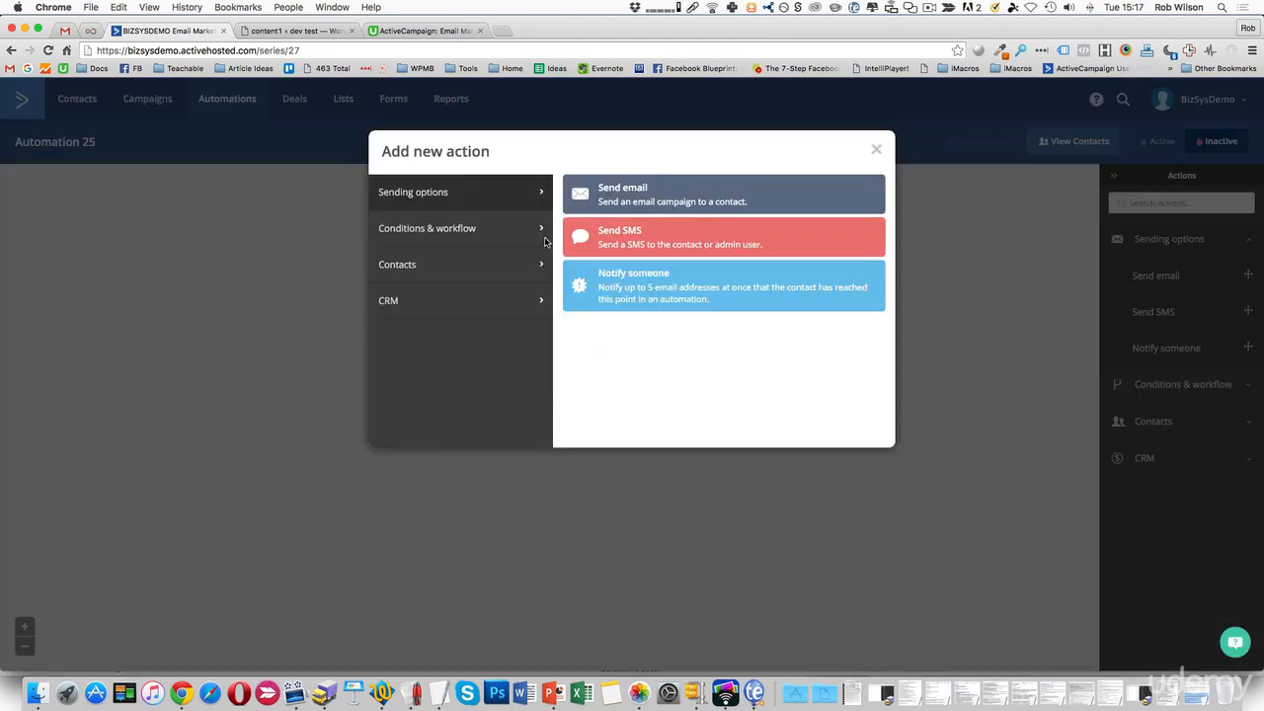
pyautogui.click(682, 195)
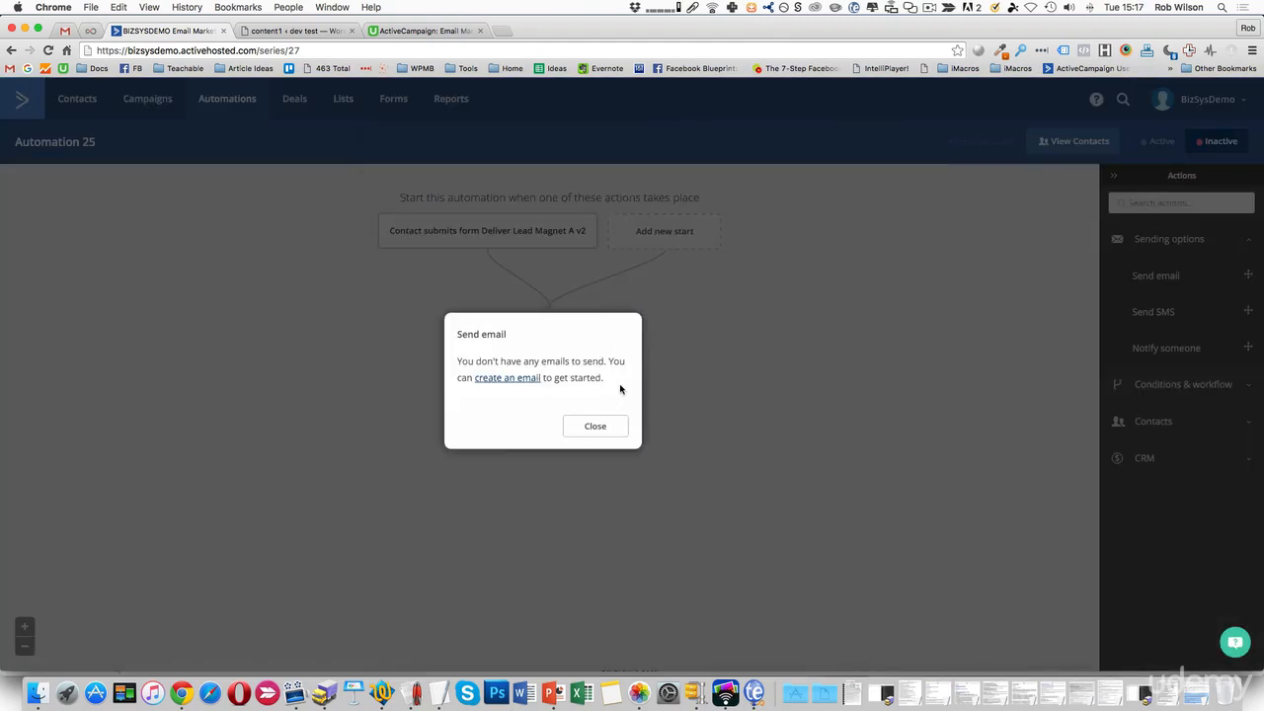
pyautogui.click(501, 380)
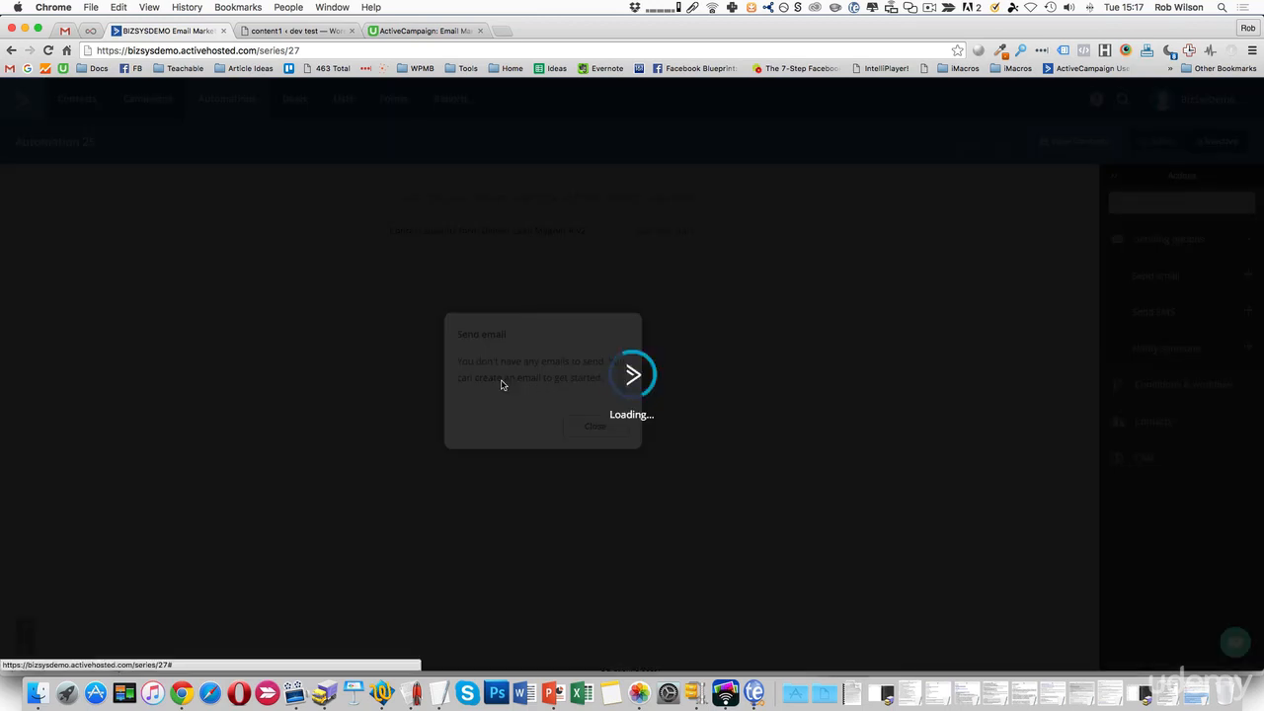
pyautogui.click(461, 426)
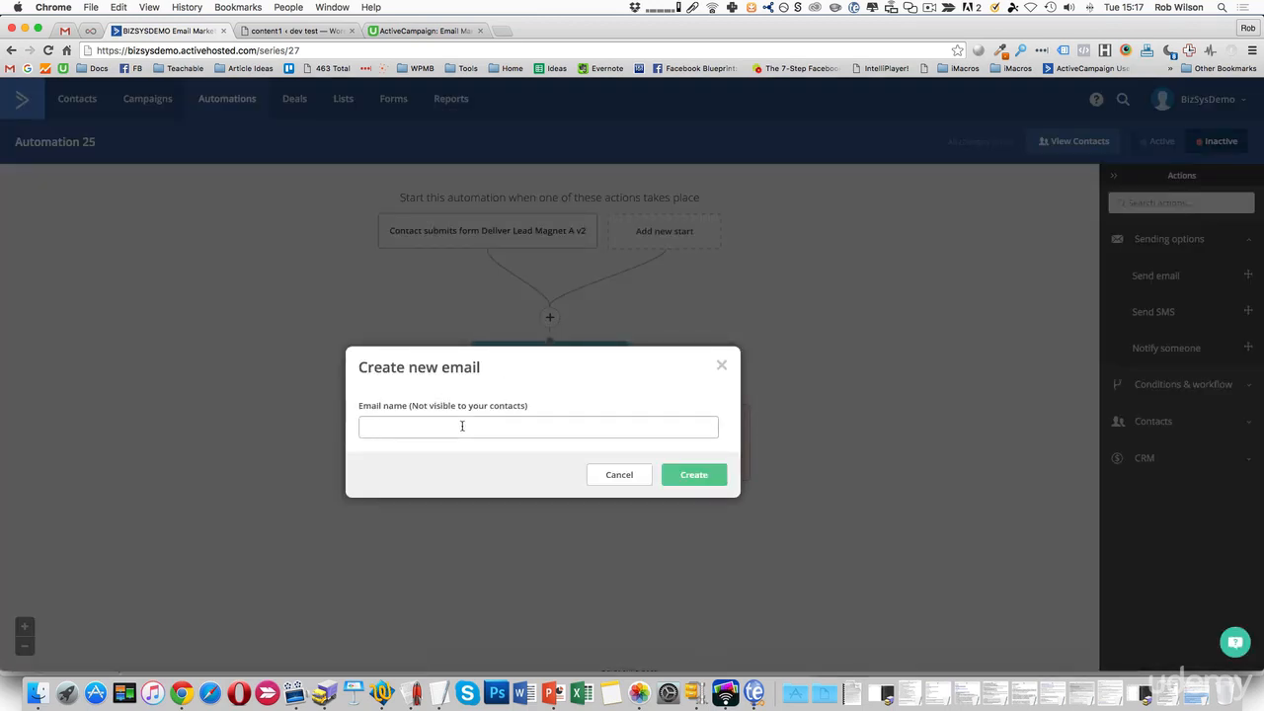
pyautogui.write('Intro')
pyautogui.click(715, 477)
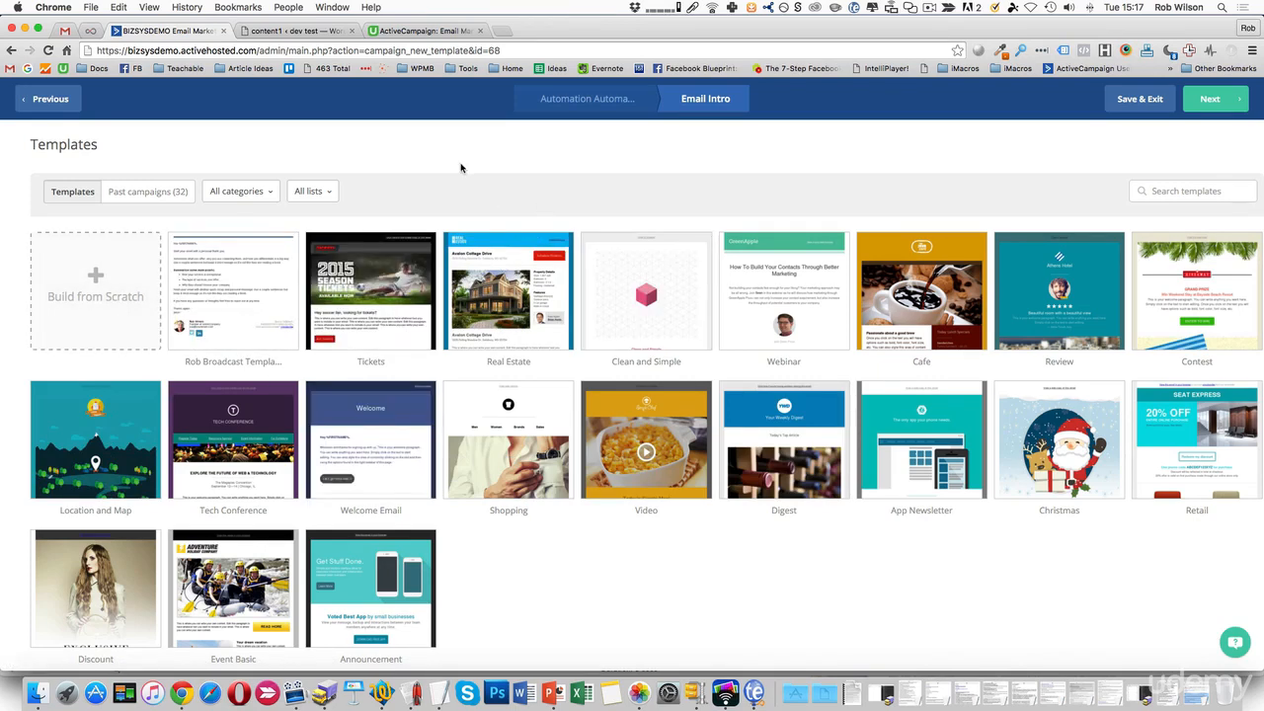
pyautogui.click(586, 99)
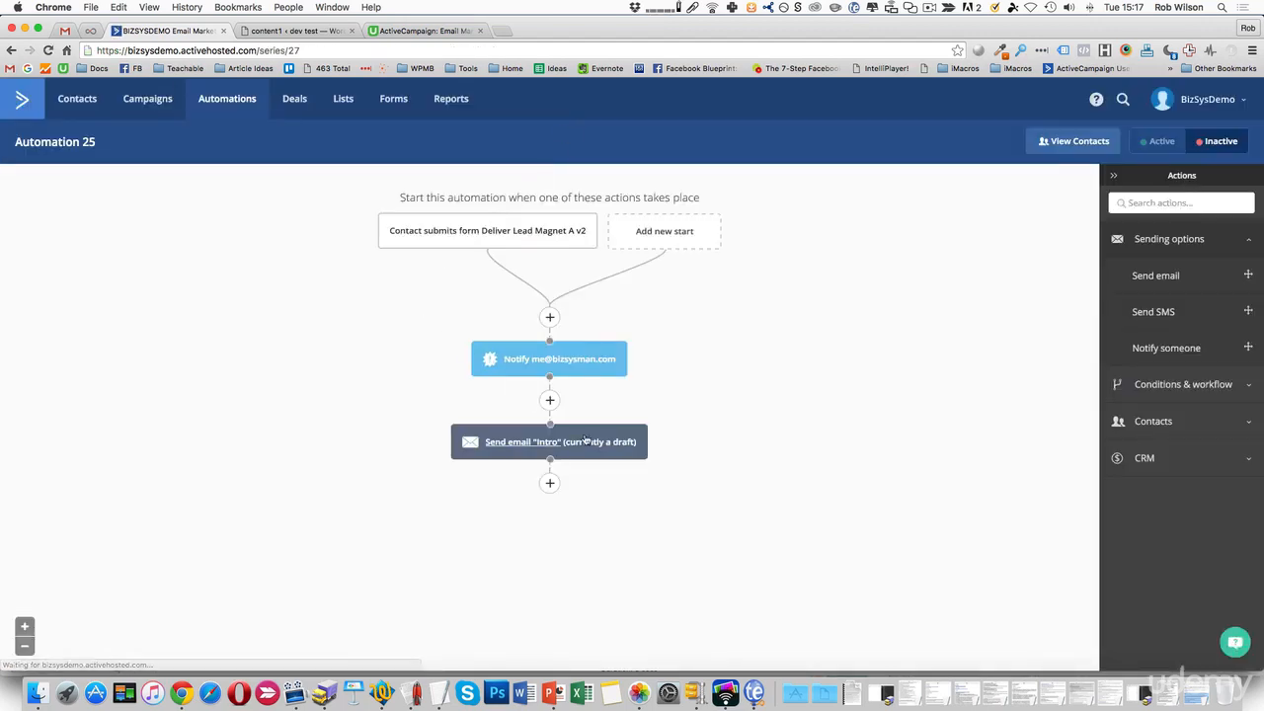
# Add a Wait step of 1 day after the Intro email.
pyautogui.moveTo(612, 453)
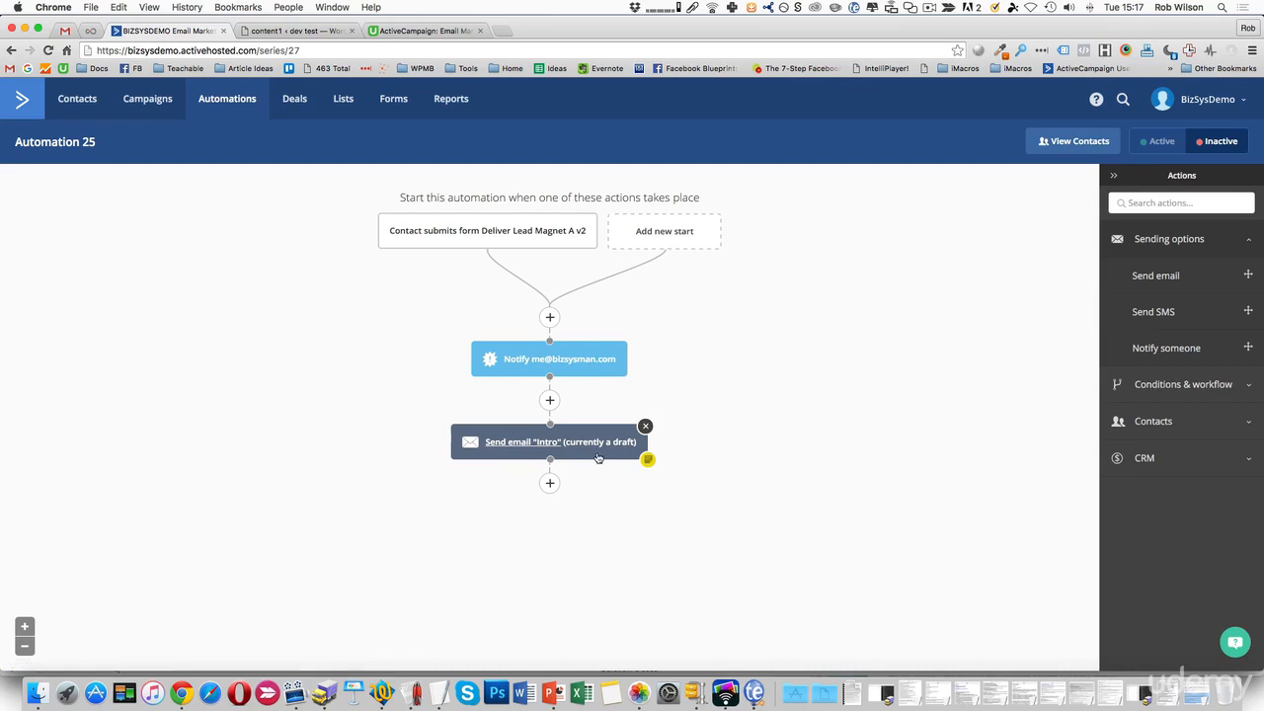
pyautogui.click(550, 485)
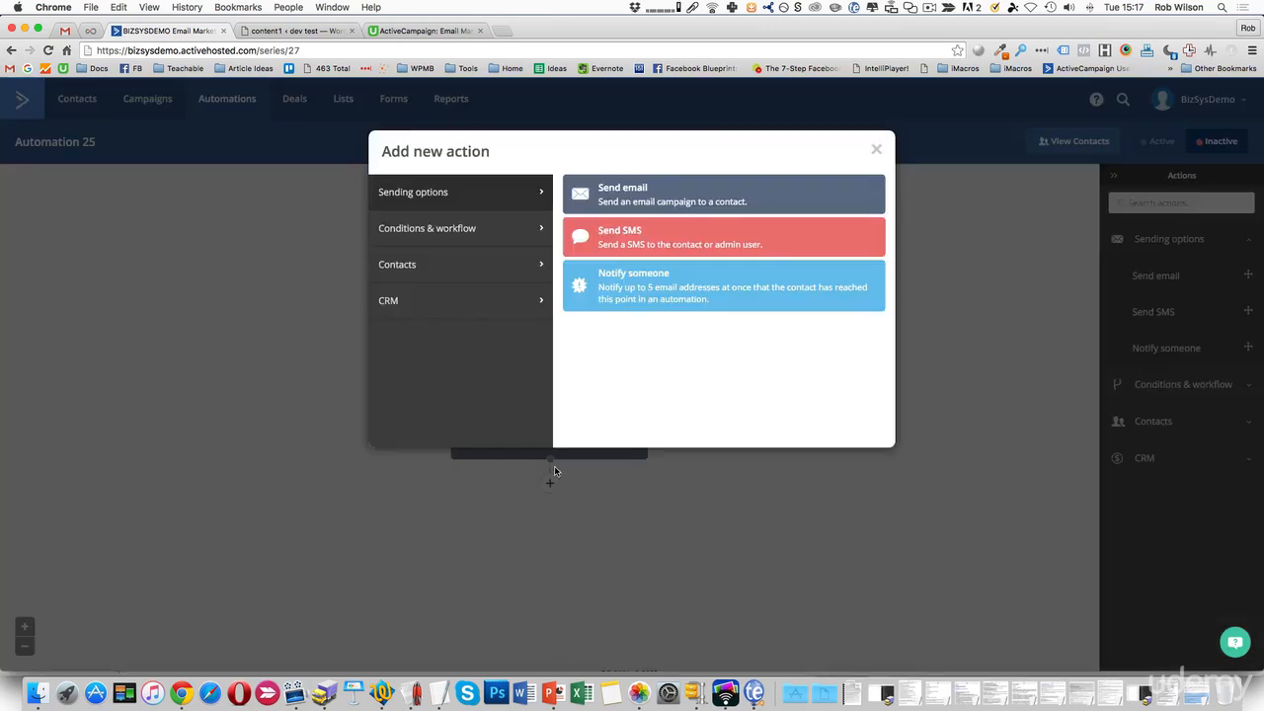
pyautogui.click(482, 229)
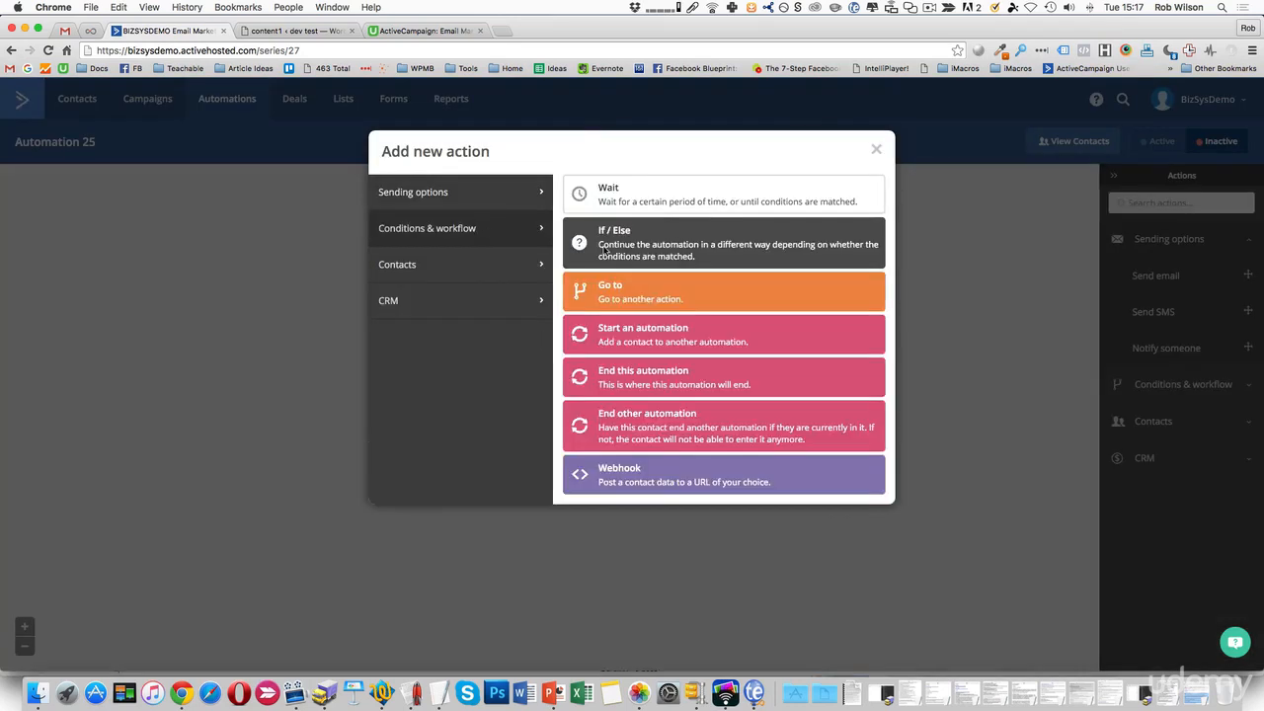
pyautogui.click(654, 204)
pyautogui.click(506, 465)
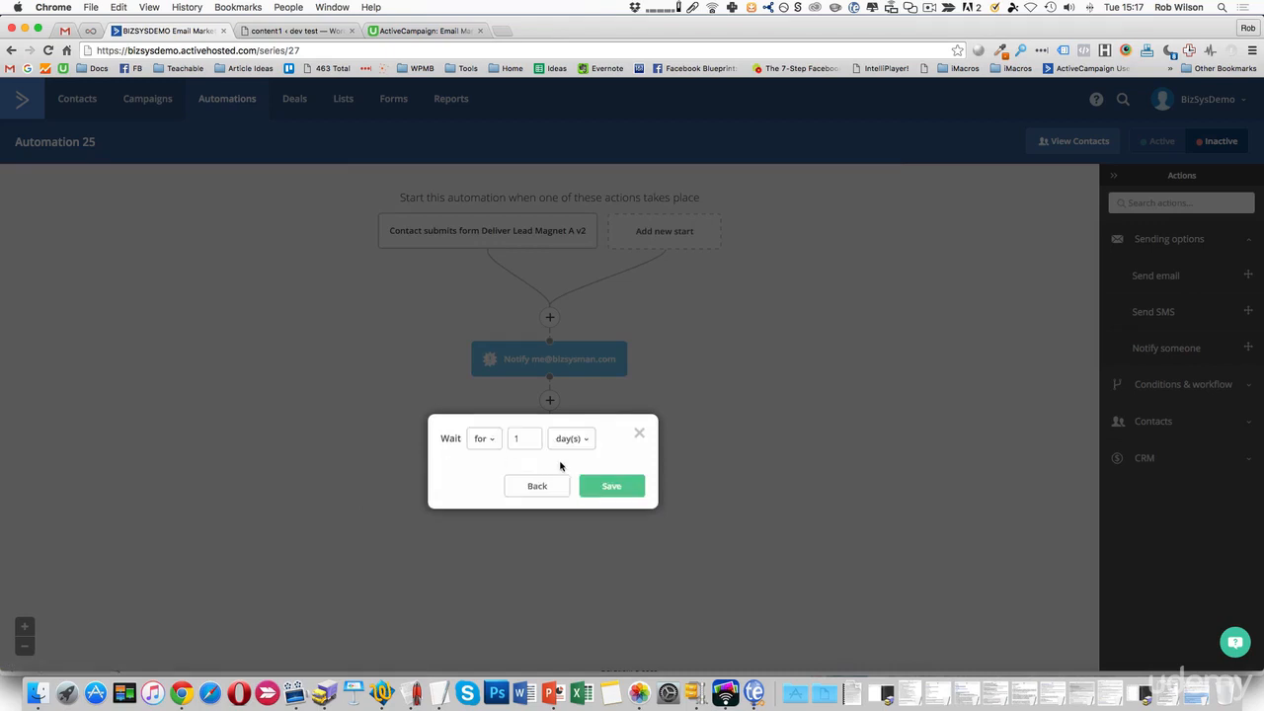
pyautogui.click(611, 485)
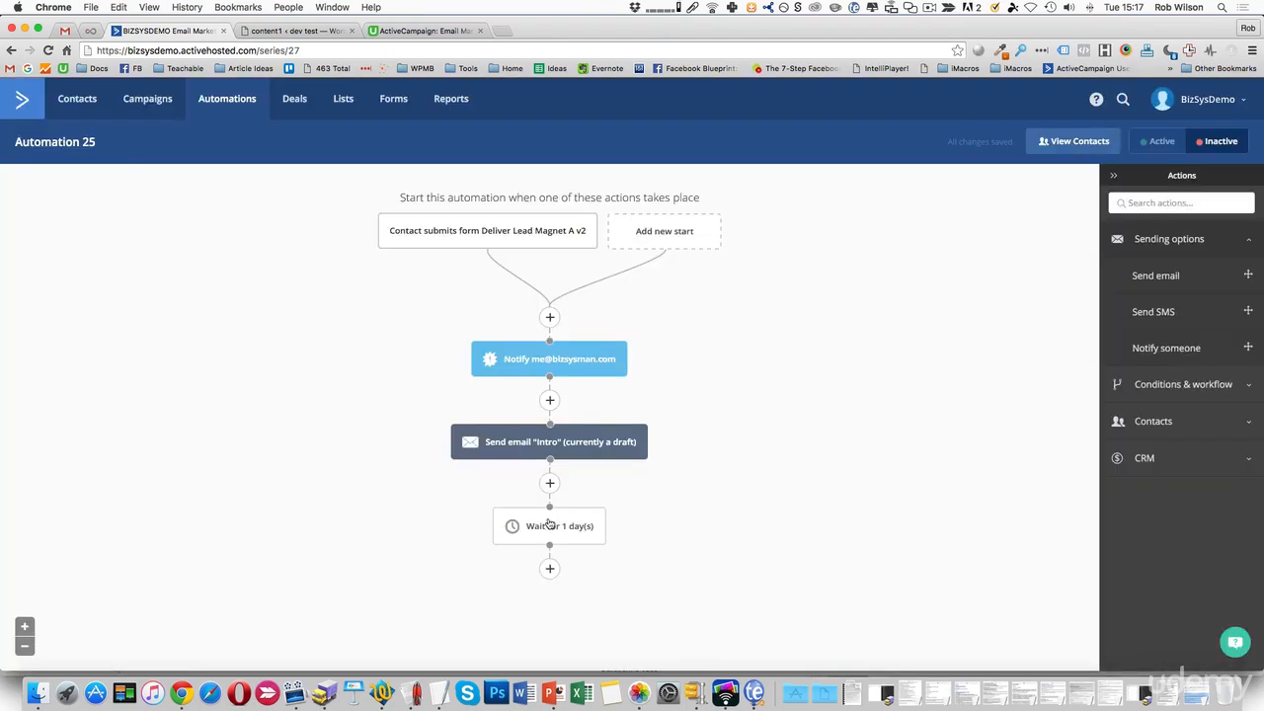
# Add an If/Else split below the wait checking whether tag STAGE: Welcoming exists.
pyautogui.click(549, 570)
pyautogui.click(689, 241)
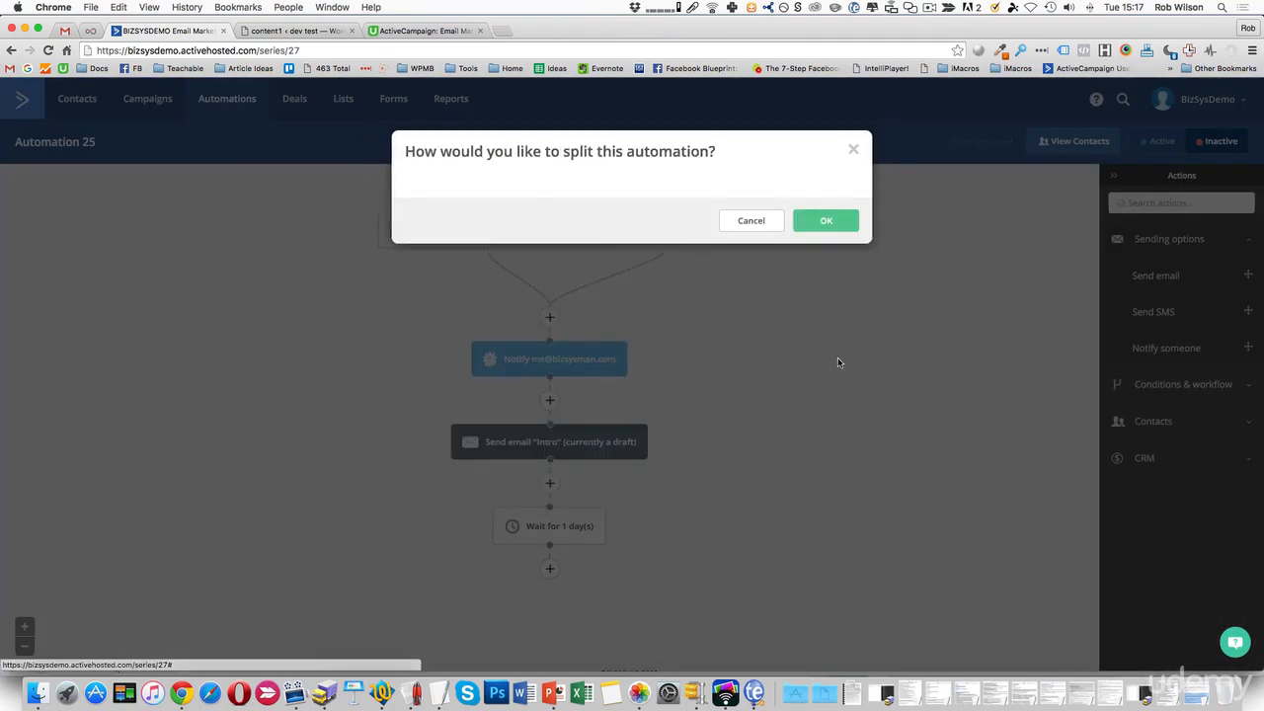
pyautogui.click(558, 215)
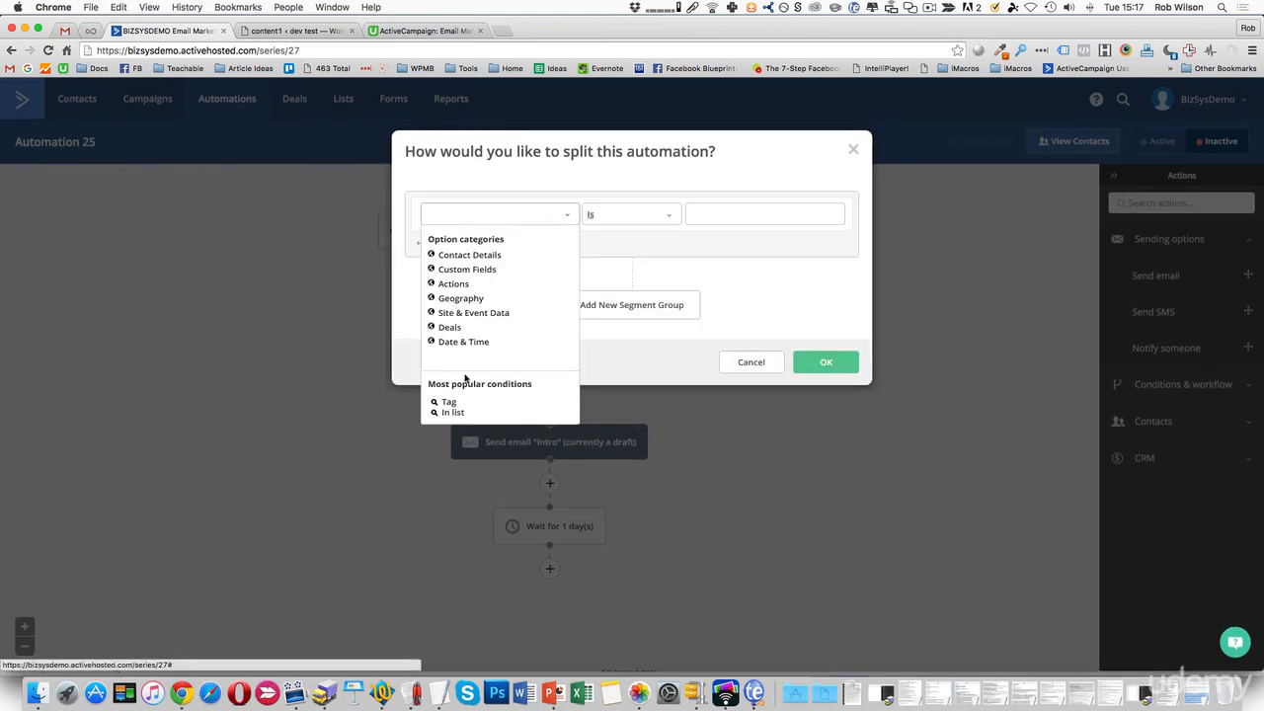
pyautogui.click(449, 404)
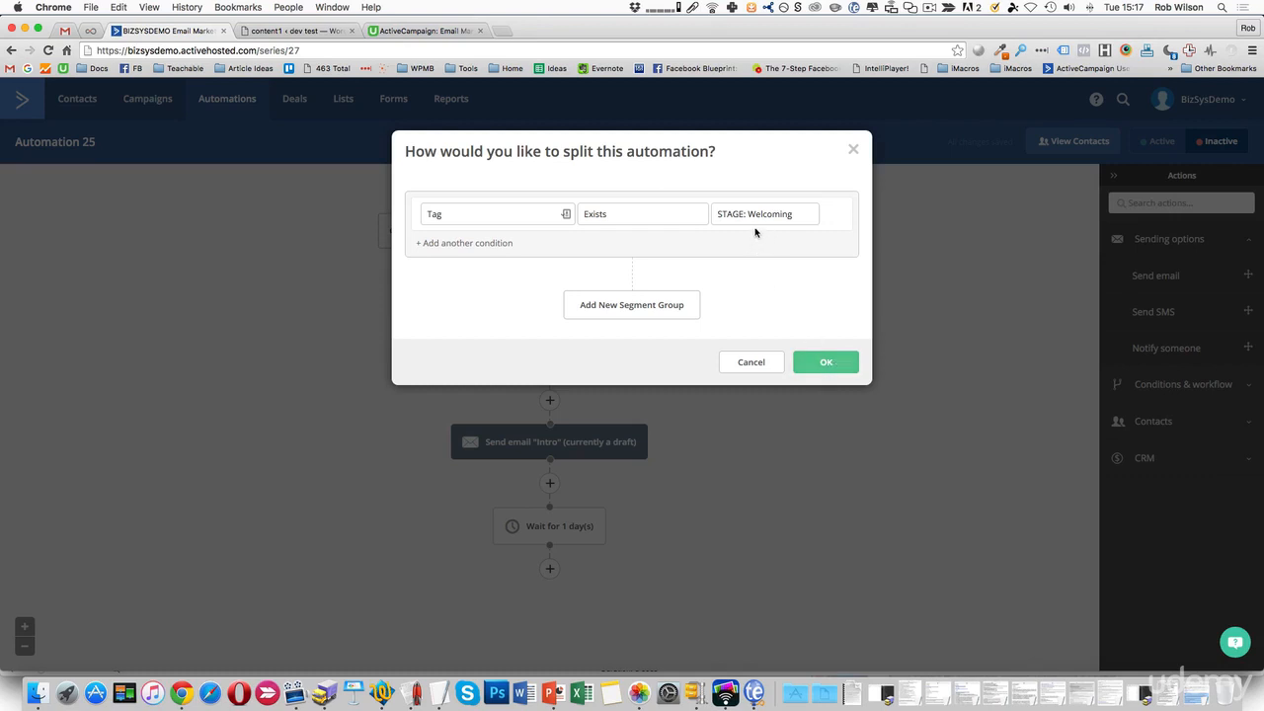
pyautogui.click(837, 363)
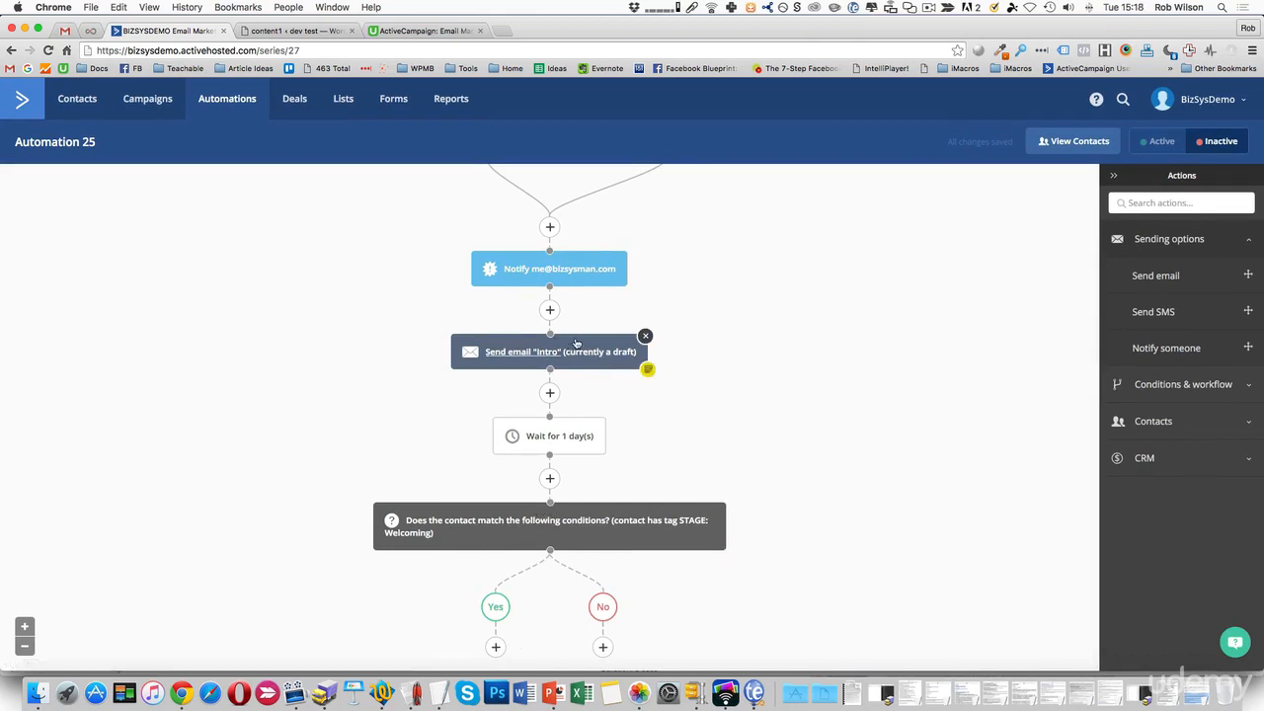
# Copy the single Send email 'Intro' action to the top of the flow, before the notification.
pyautogui.moveTo(577, 344); pyautogui.dragTo(555, 234)
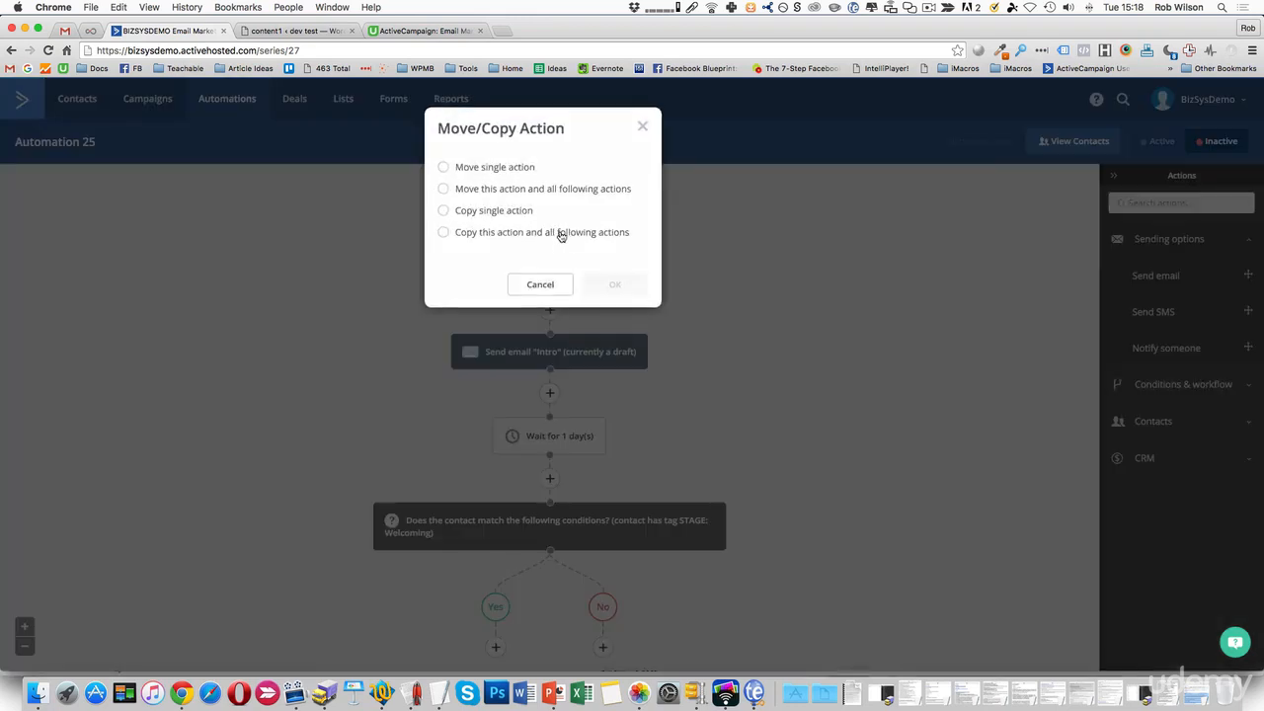
pyautogui.click(445, 213)
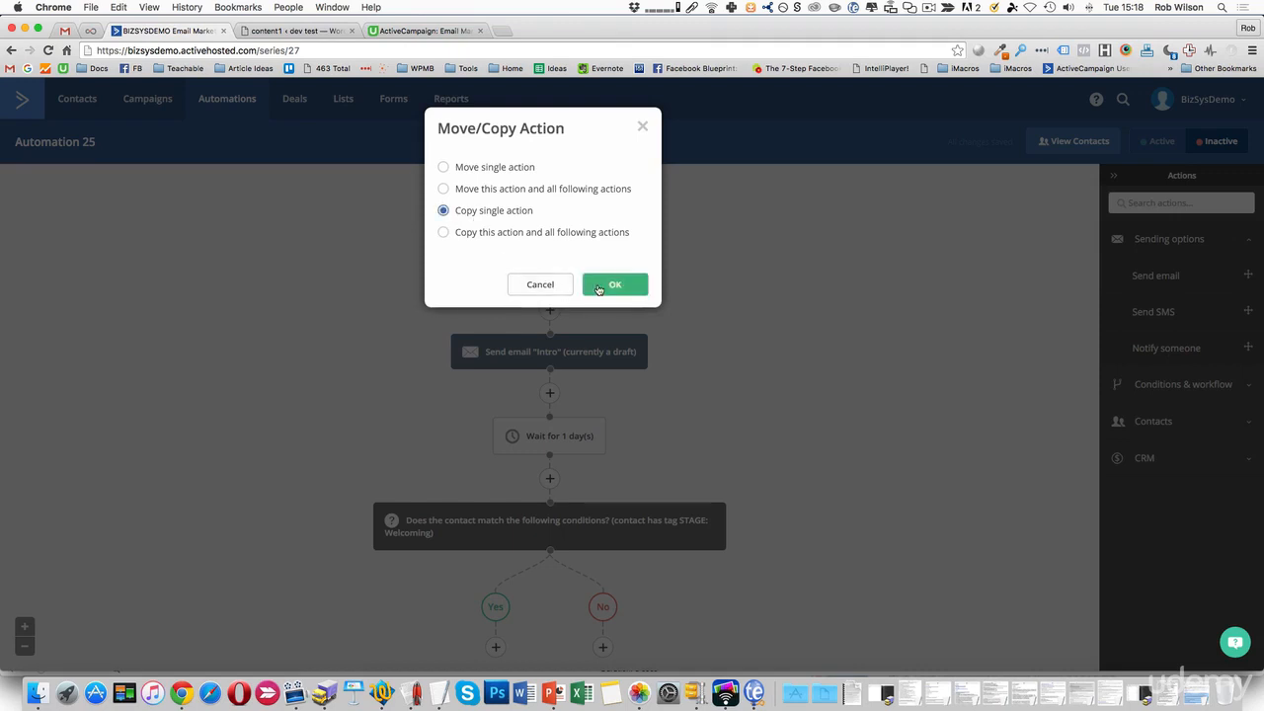
pyautogui.click(599, 285)
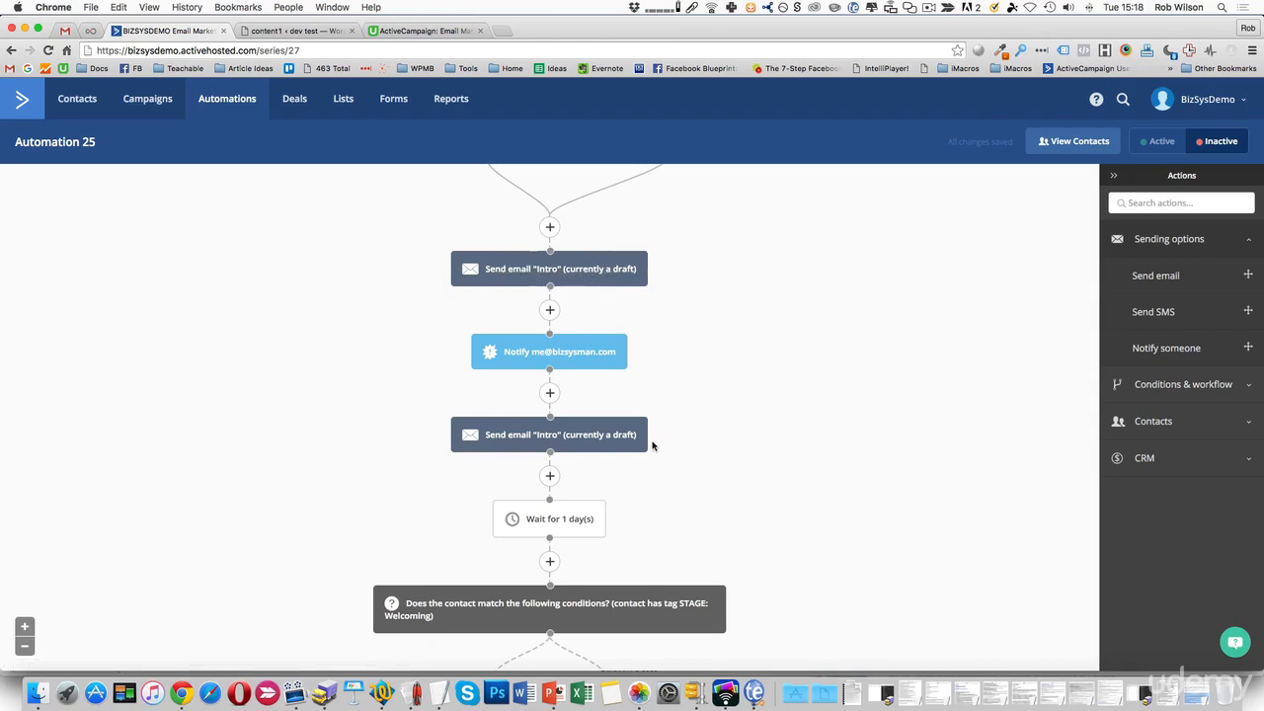
pyautogui.scroll(-2, 652, 445)
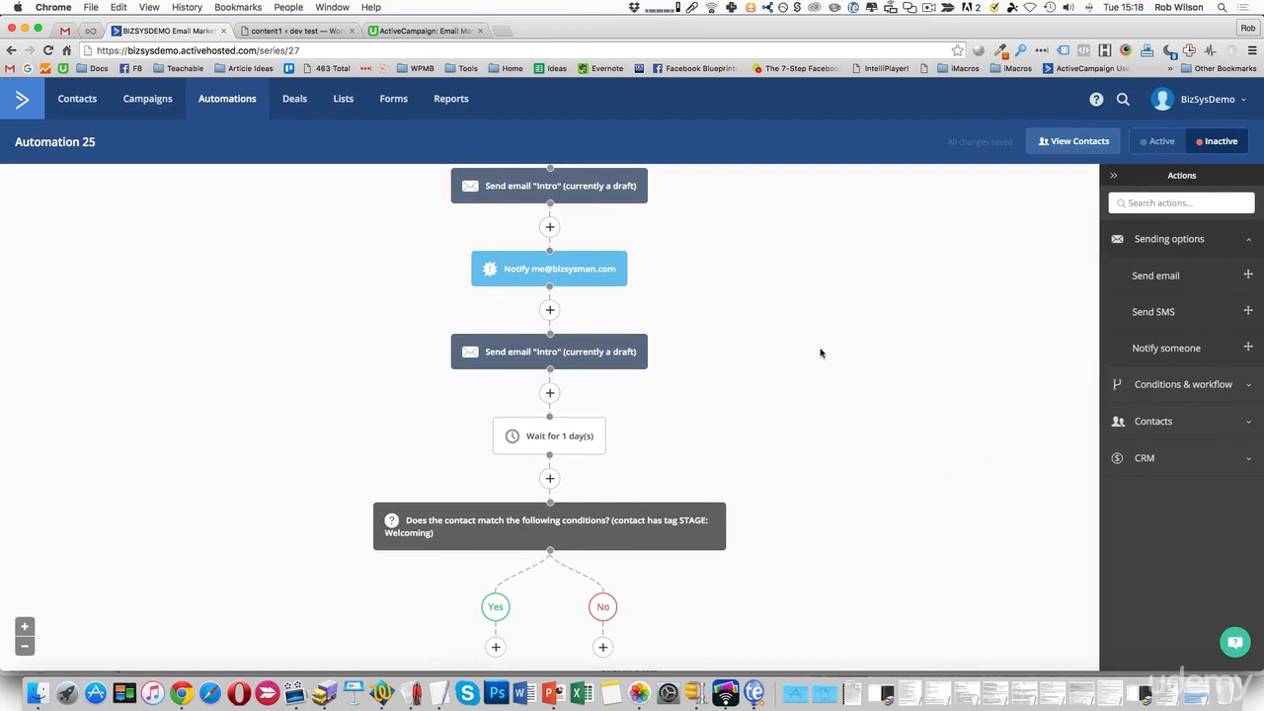
pyautogui.scroll(4, 819, 352)
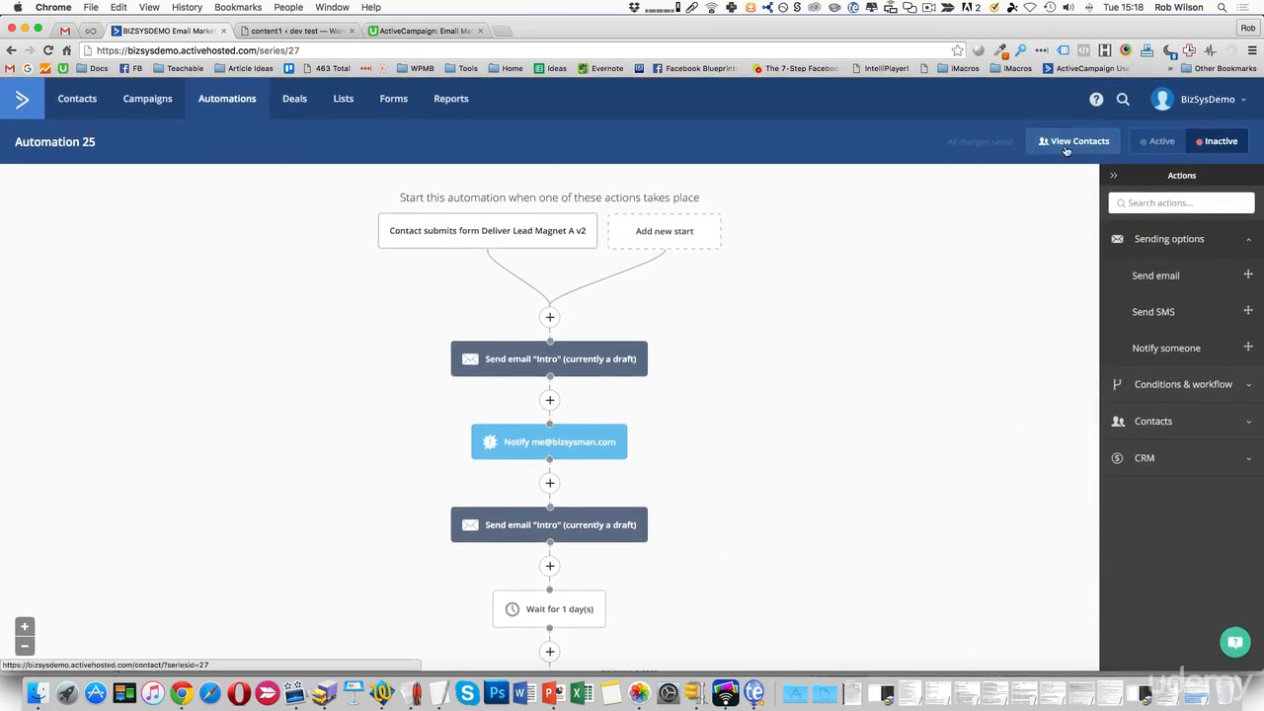
# Switch the automation to Active and change its title from 'Automation 25' to 'Test Automation'.
pyautogui.click(1160, 143)
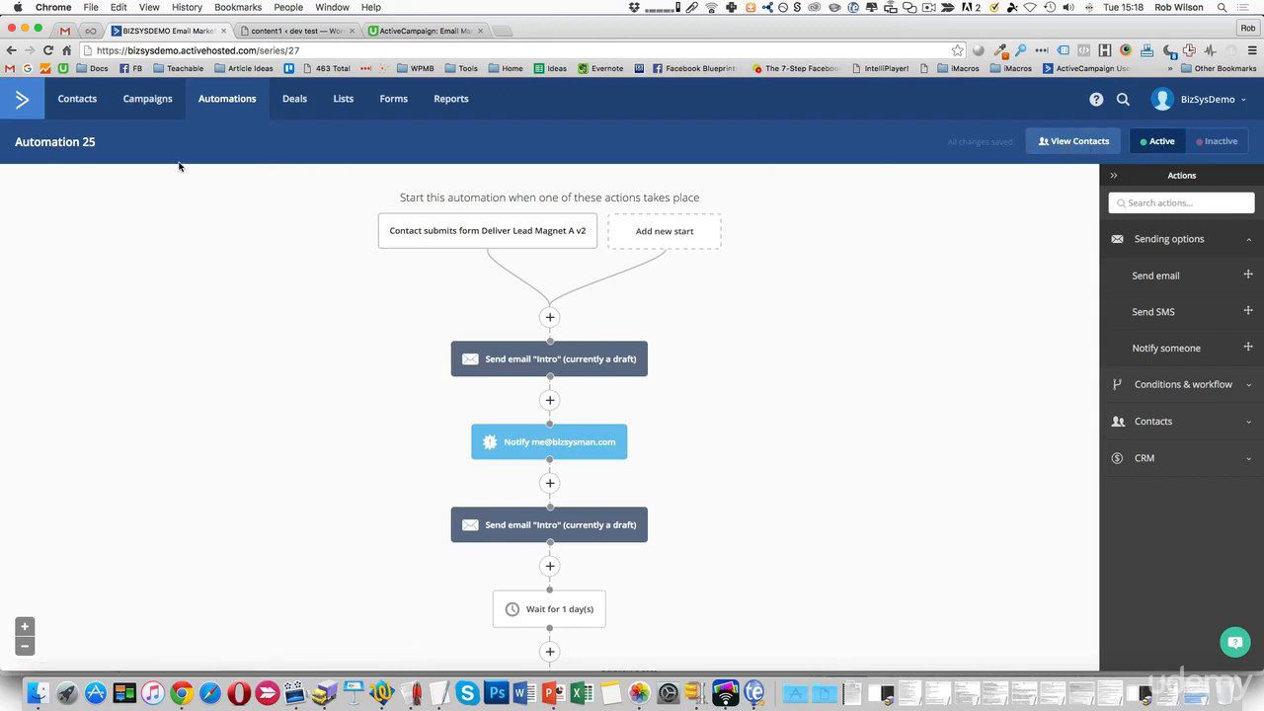
pyautogui.click(85, 143)
pyautogui.moveTo(146, 141); pyautogui.dragTo(6, 132)
pyautogui.write('Test ')
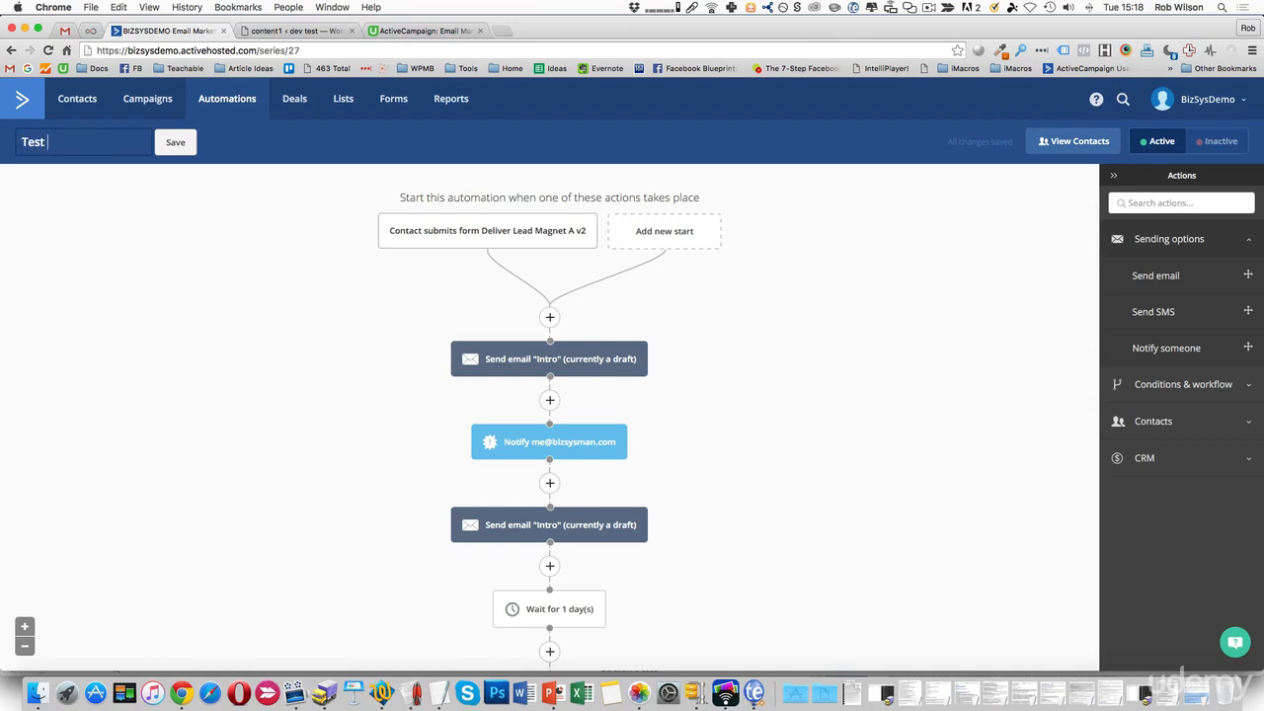
pyautogui.write('Automation')
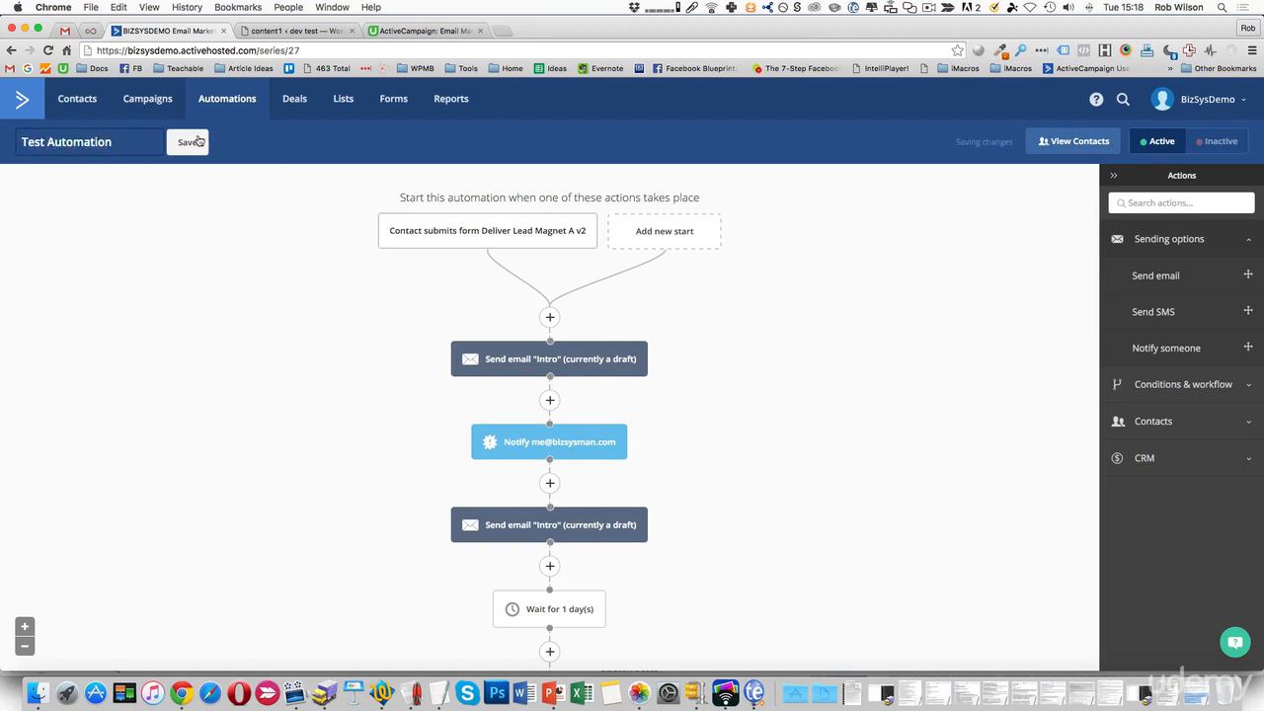
pyautogui.click(196, 142)
pyautogui.scroll(-3, 971, 395)
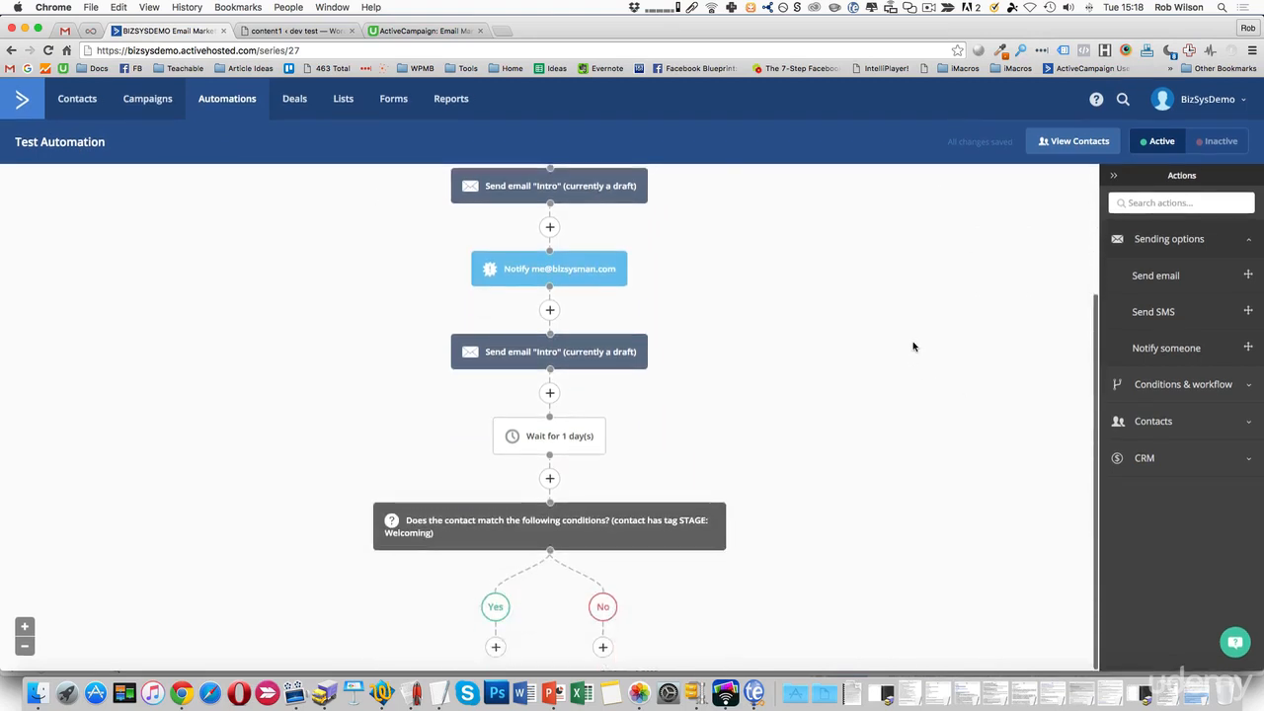
pyautogui.scroll(1, 914, 341)
pyautogui.scroll(-1, 906, 332)
pyautogui.scroll(3, 835, 350)
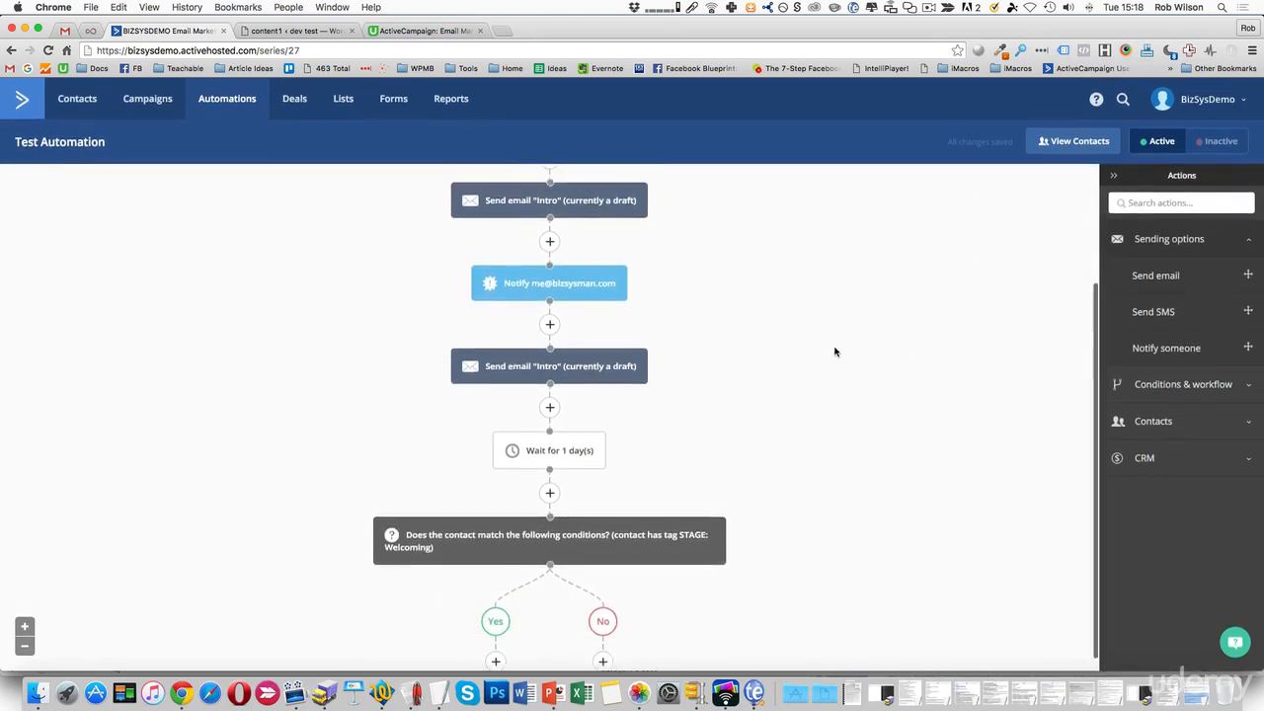